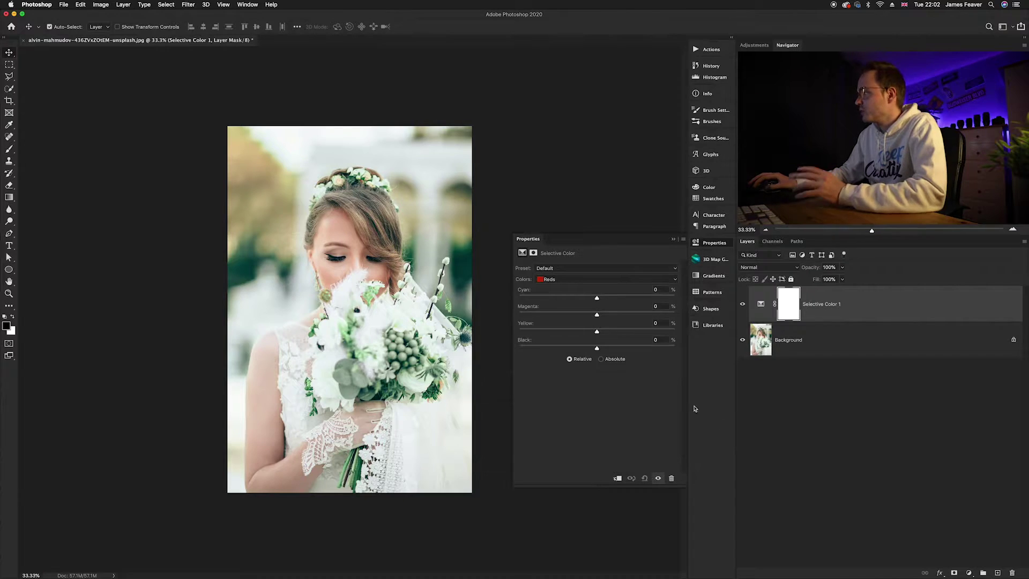
Step: Set cyan to -50% for the Reds in the Selective Color adjustment
click(549, 282)
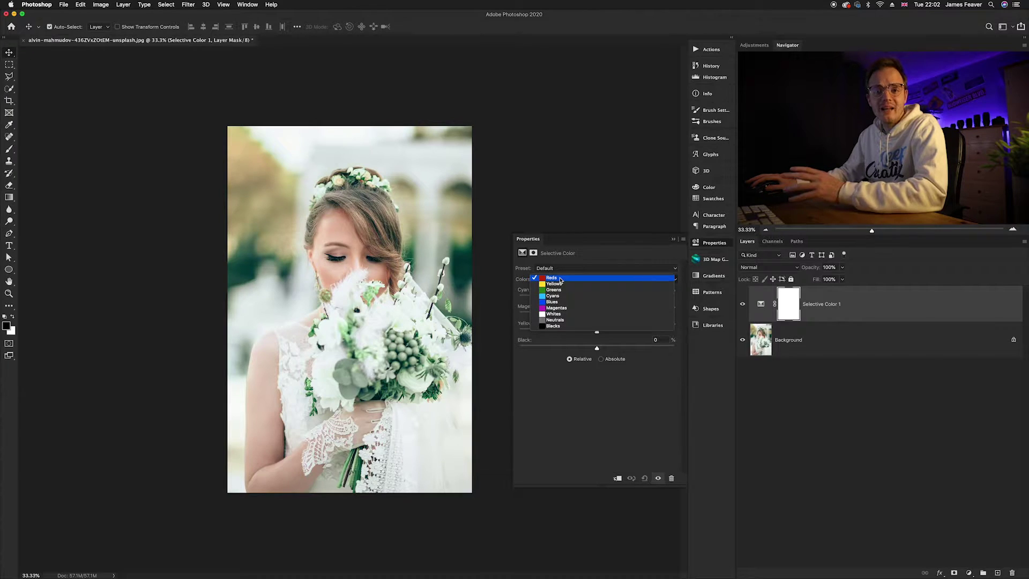
click(552, 279)
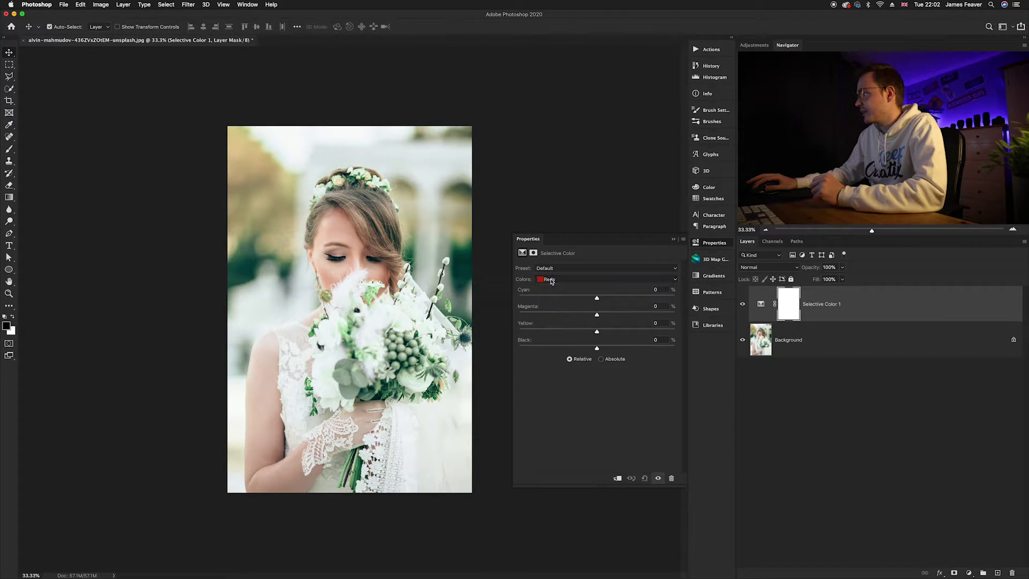
click(656, 290)
text(-50)
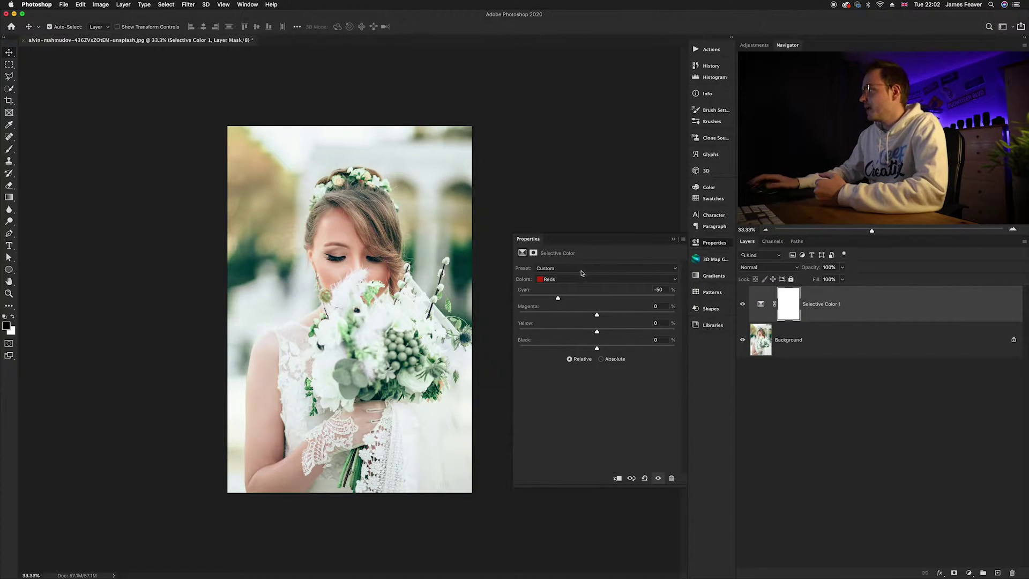
Step: Set cyan to -50% for the Yellows in the Selective Color adjustment and collapse its settings
click(569, 282)
click(569, 285)
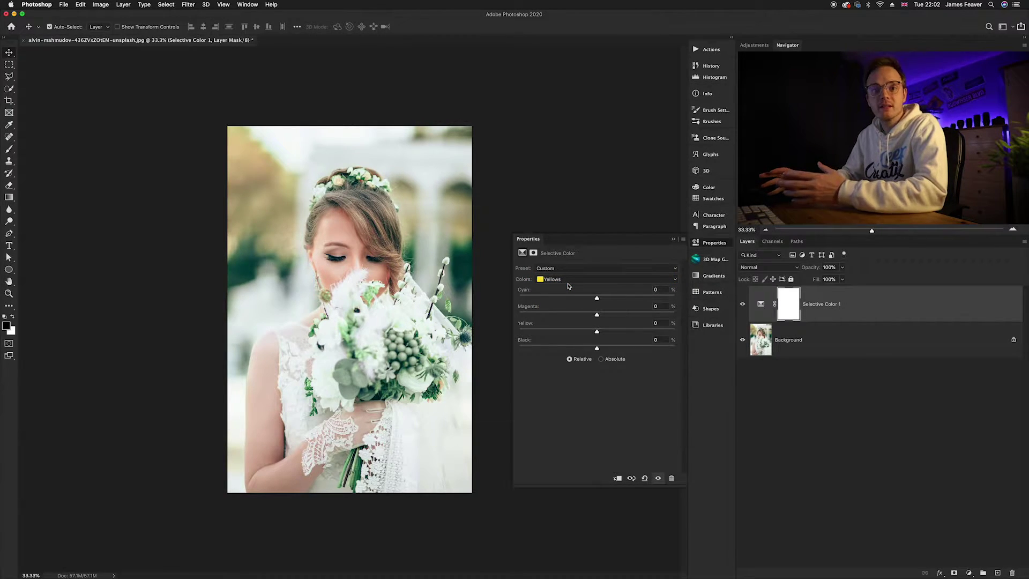
click(654, 290)
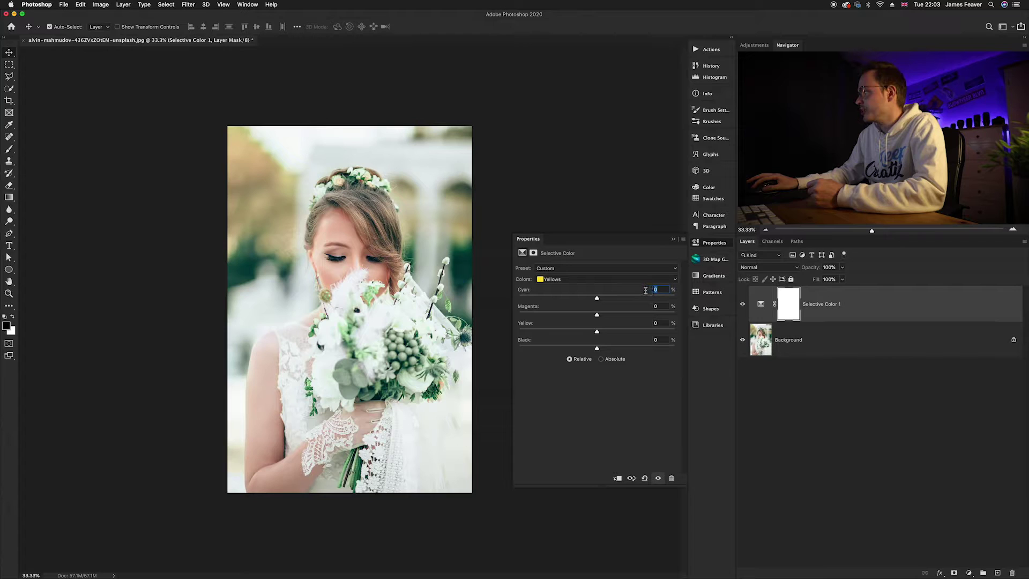
text(-5)
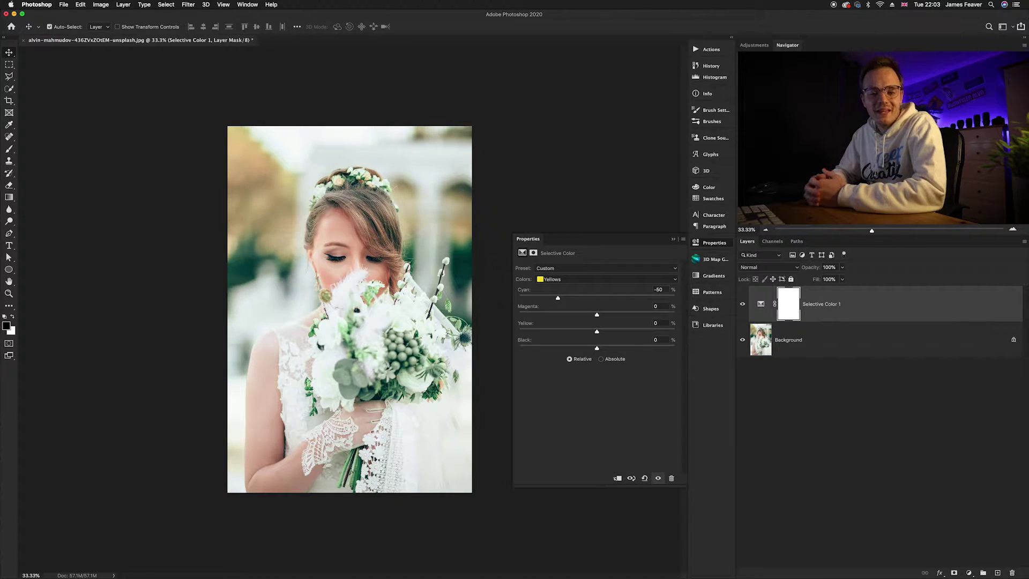
click(728, 245)
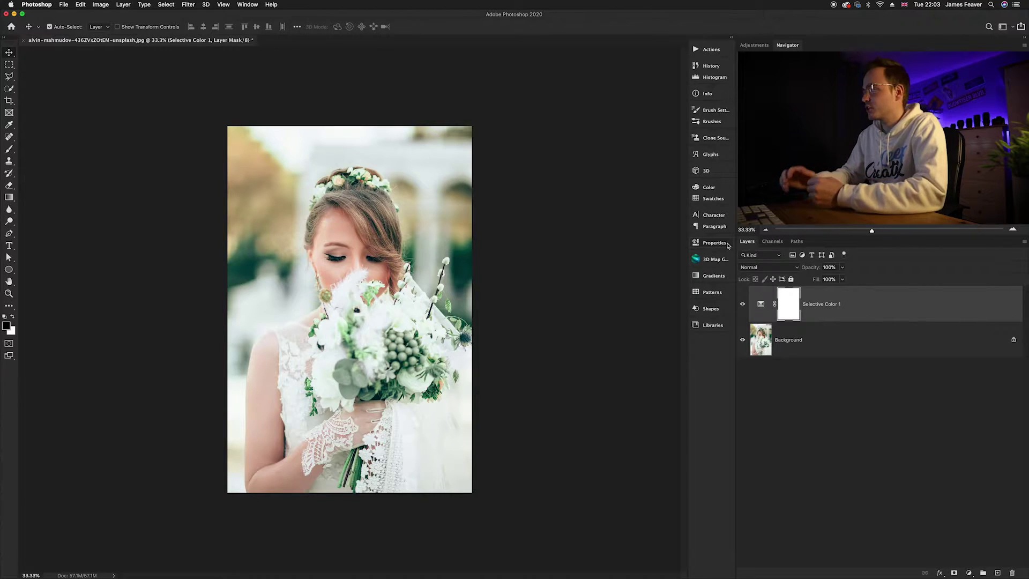
Step: Add a Hue/Saturation adjustment layer and set its Yellows to saturation -70 and lightness +50
click(969, 572)
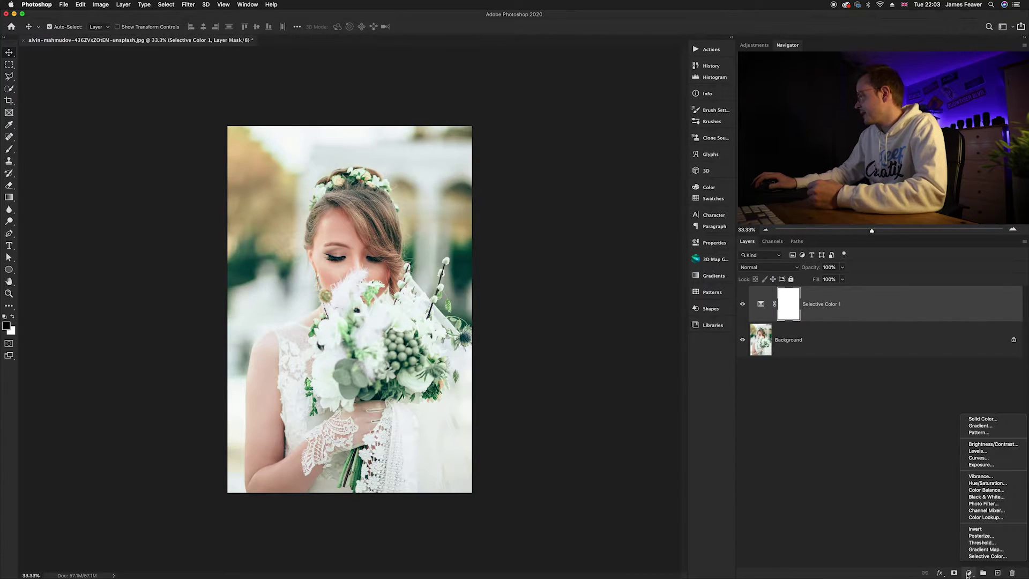
click(977, 484)
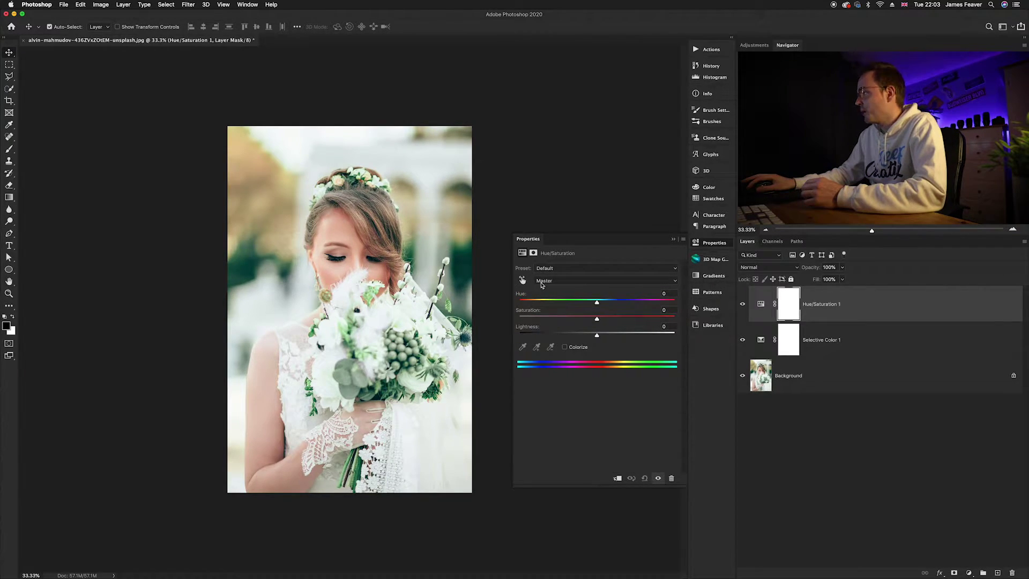
click(542, 282)
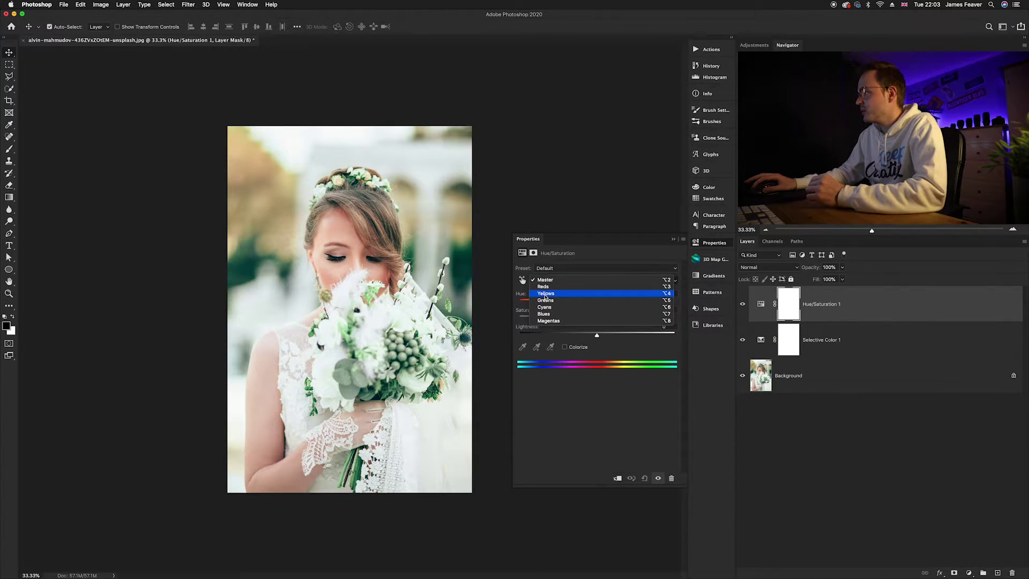
click(545, 293)
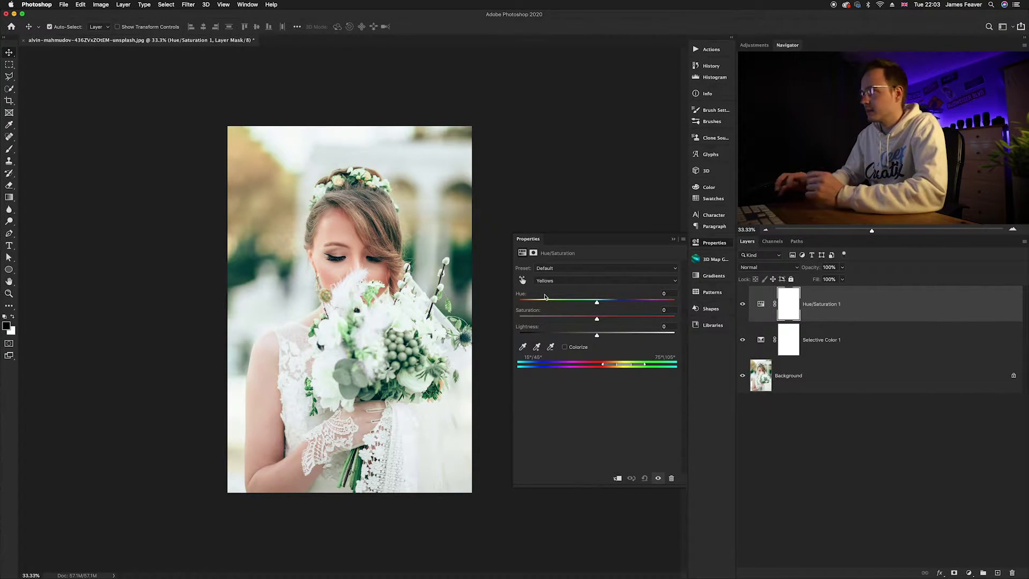
click(665, 310)
text(-70)
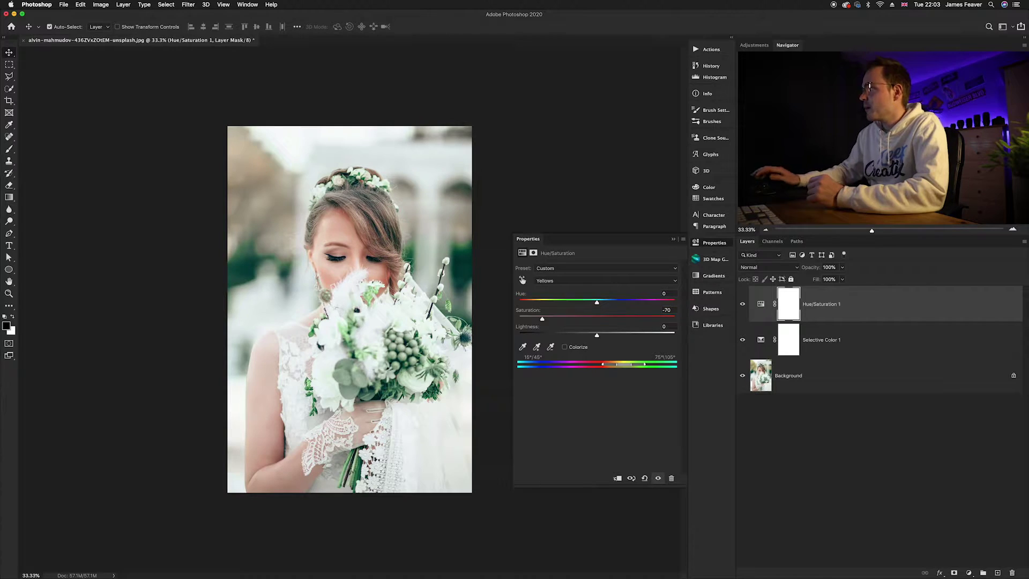
click(663, 326)
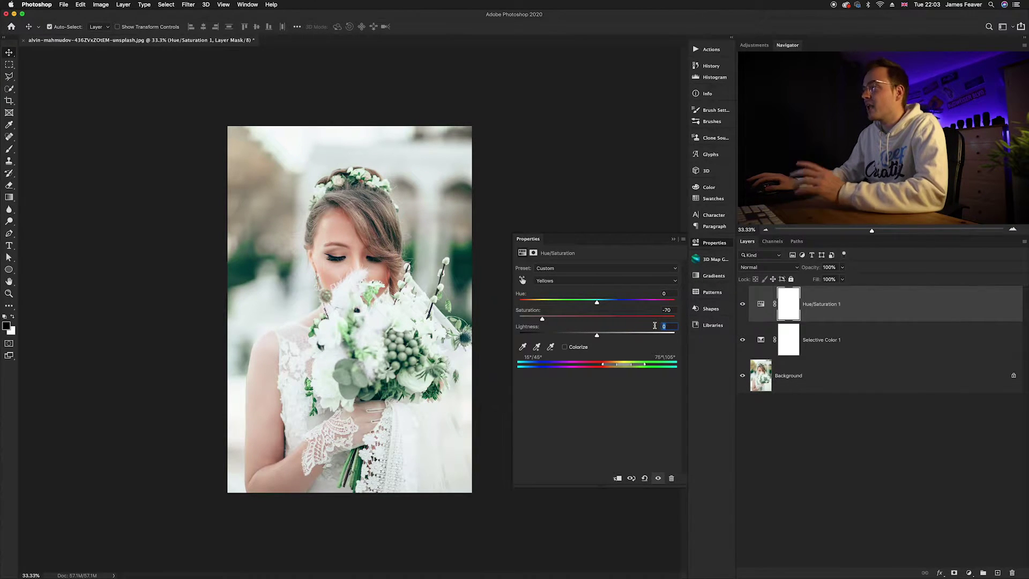
text(50)
key(Return)
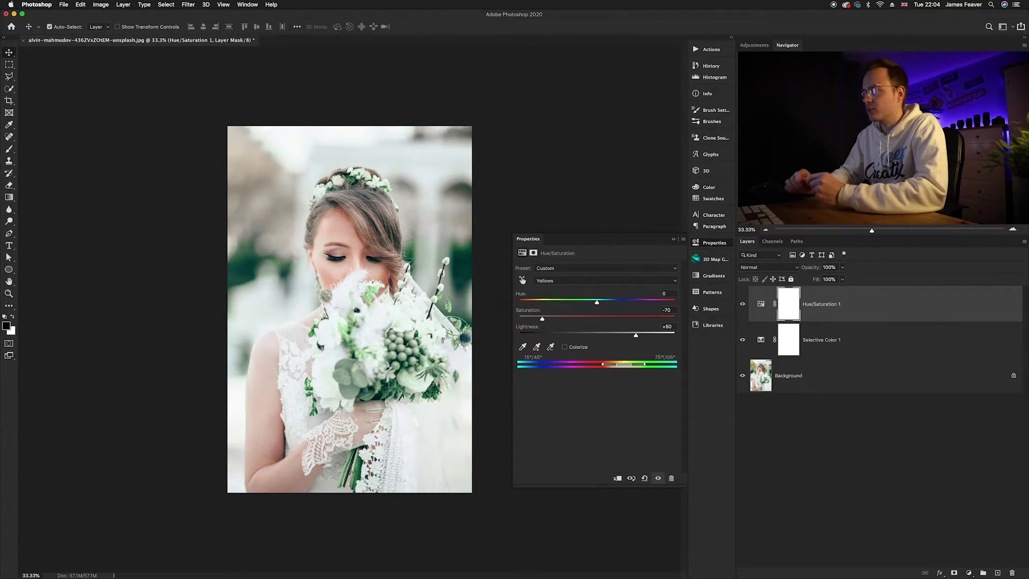
Step: Set the Greens to saturation -70 and lightness +50, and toggle the Hue/Saturation layer off and on to compare
click(544, 282)
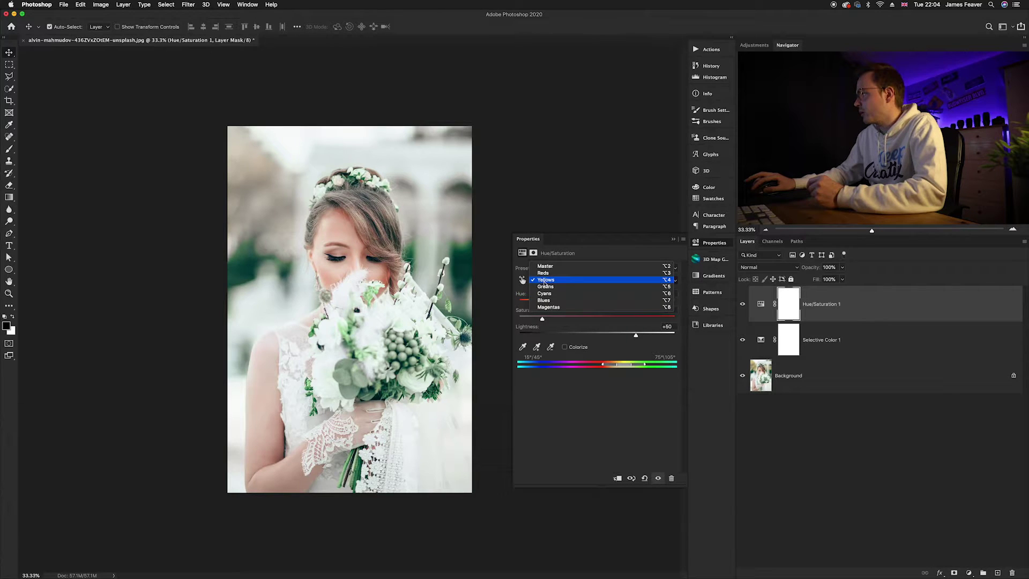
click(546, 286)
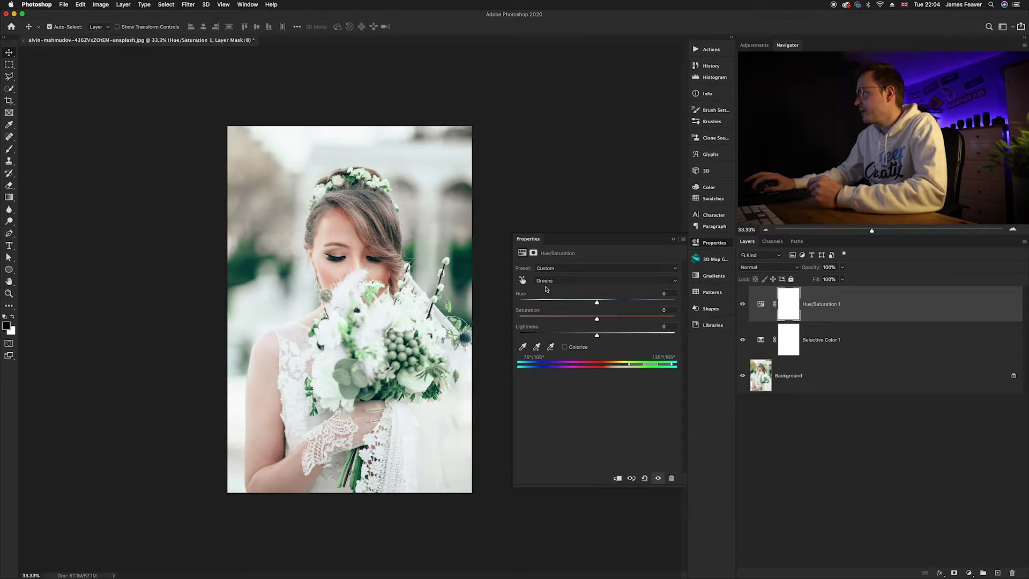
click(546, 284)
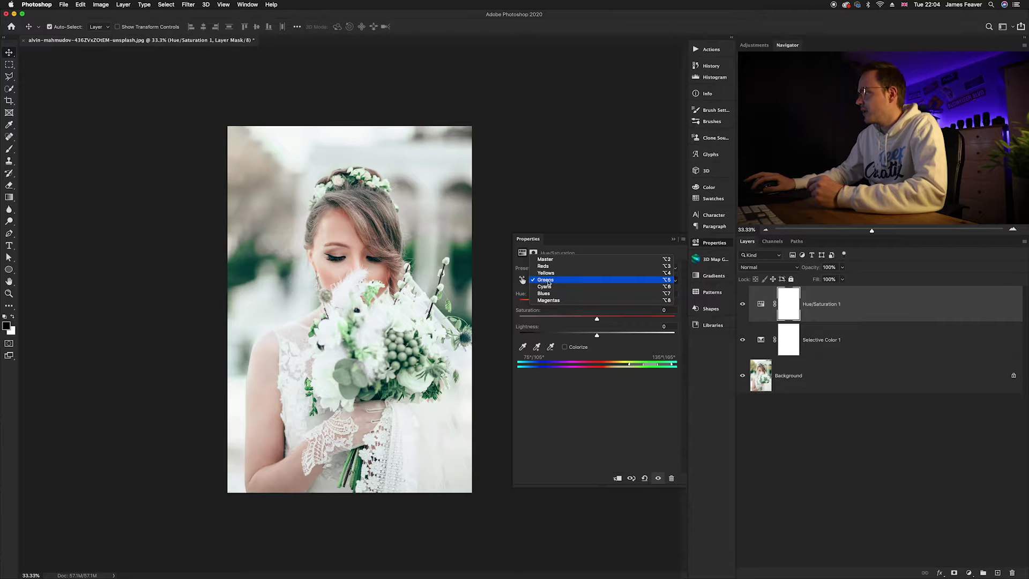
click(545, 280)
click(670, 310)
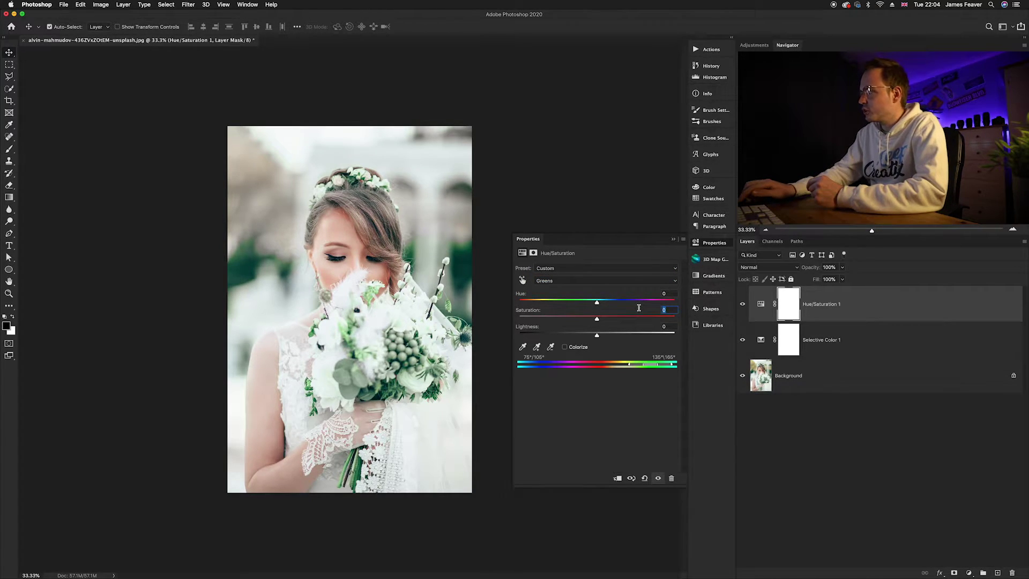
text(-70)
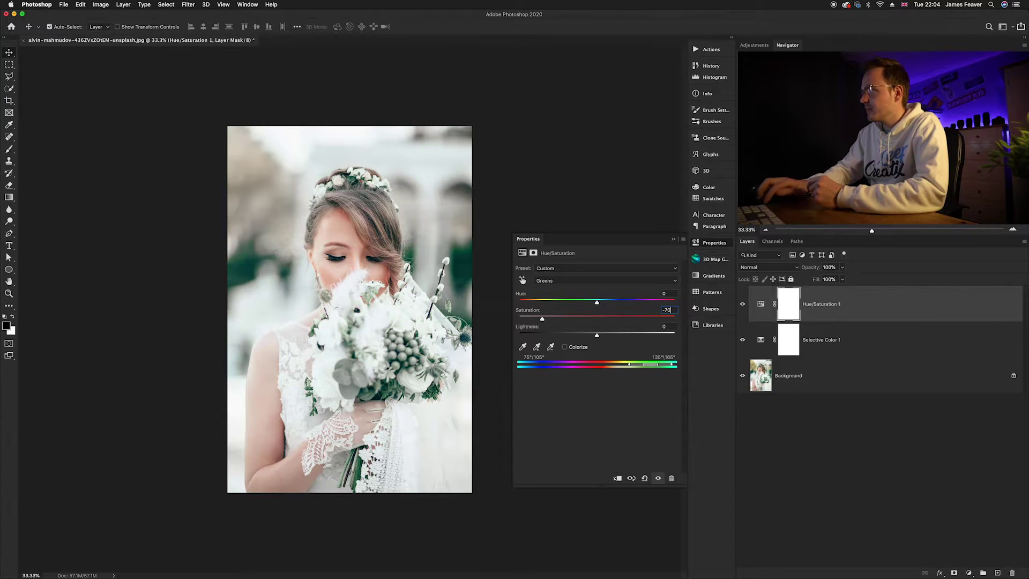
click(647, 326)
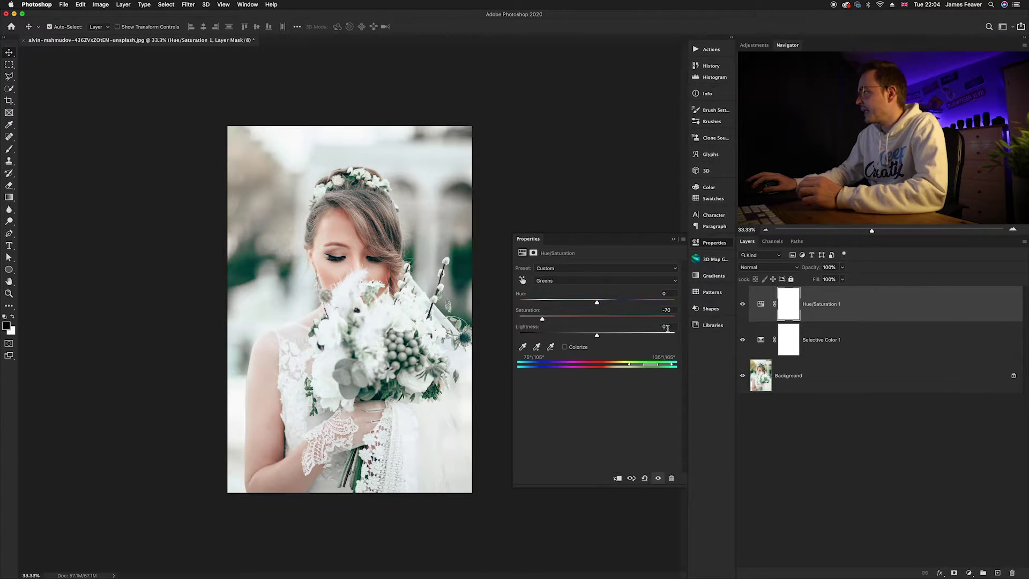
text(50)
key(Return)
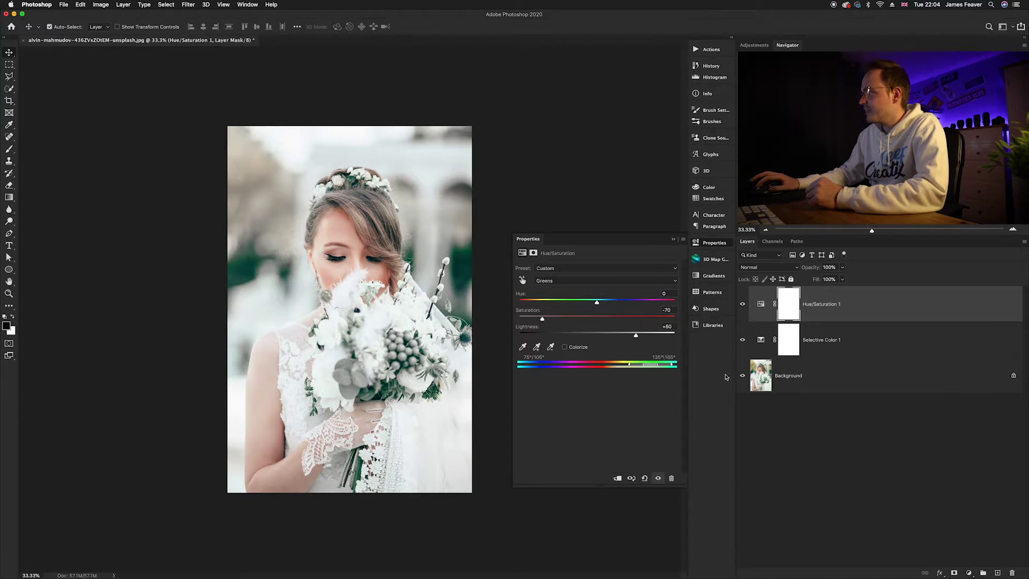
click(742, 304)
click(742, 304)
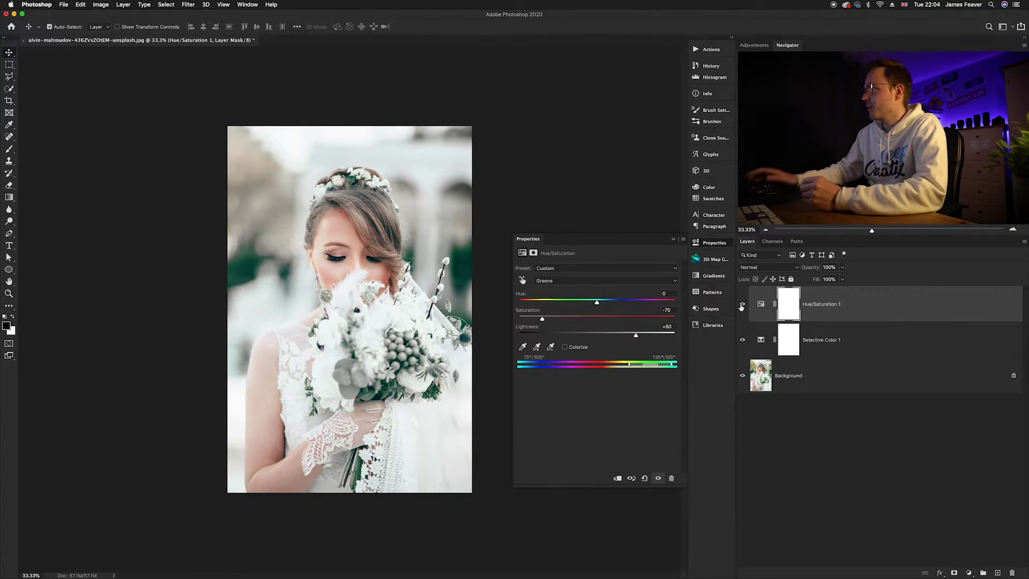
Step: Set the saturation of the Cyans to -70 in the Hue/Saturation adjustment
click(573, 282)
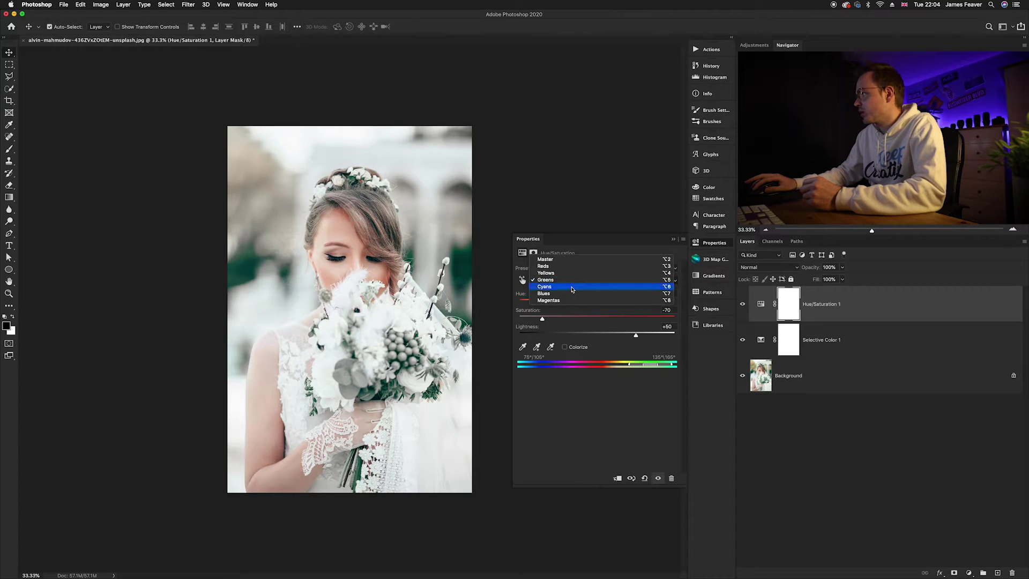
click(571, 290)
click(663, 310)
text(-70)
key(Return)
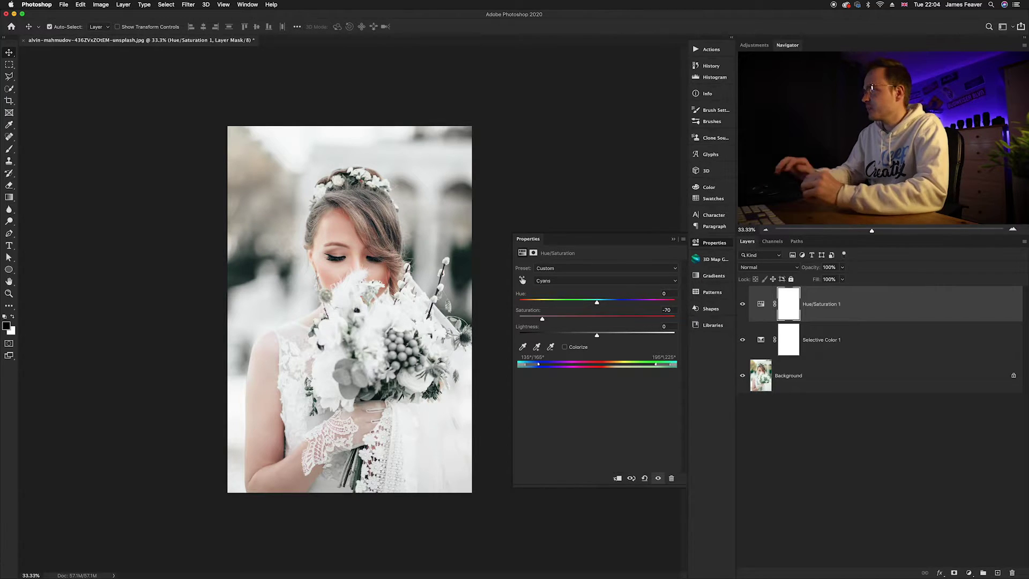
Step: Set the saturation of the Blues to -20 in the Hue/Saturation adjustment and collapse its settings
click(571, 281)
click(569, 287)
text(-)
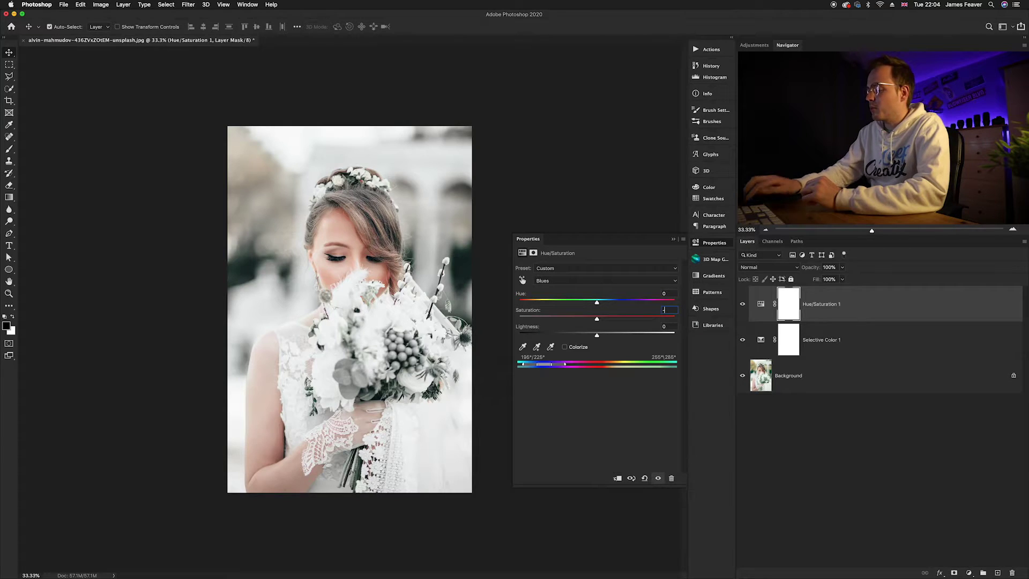
text(20)
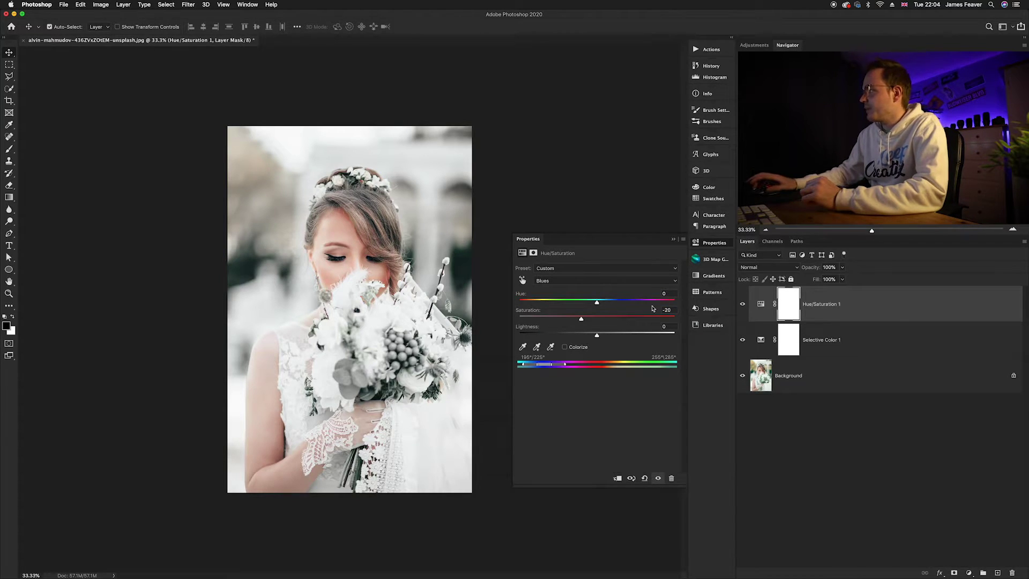
click(718, 244)
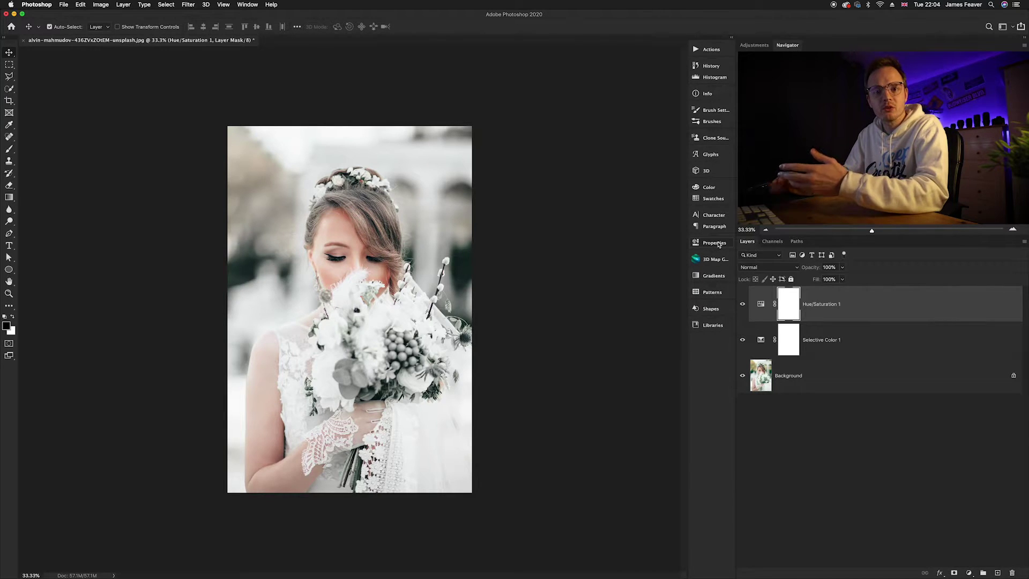
Step: Add a Color Balance adjustment layer above the Hue/Saturation layer and show its settings
click(969, 572)
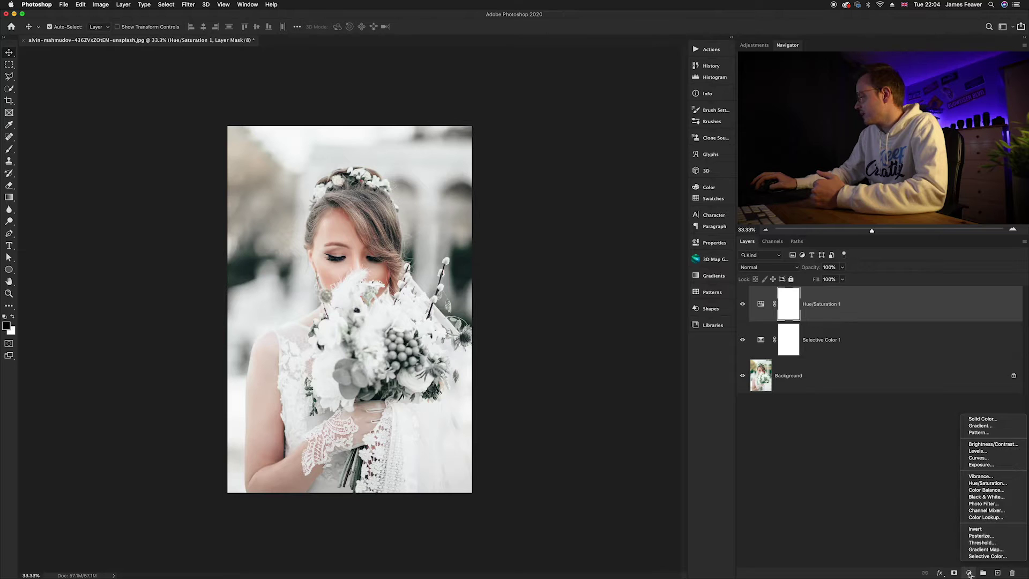
click(977, 490)
click(762, 304)
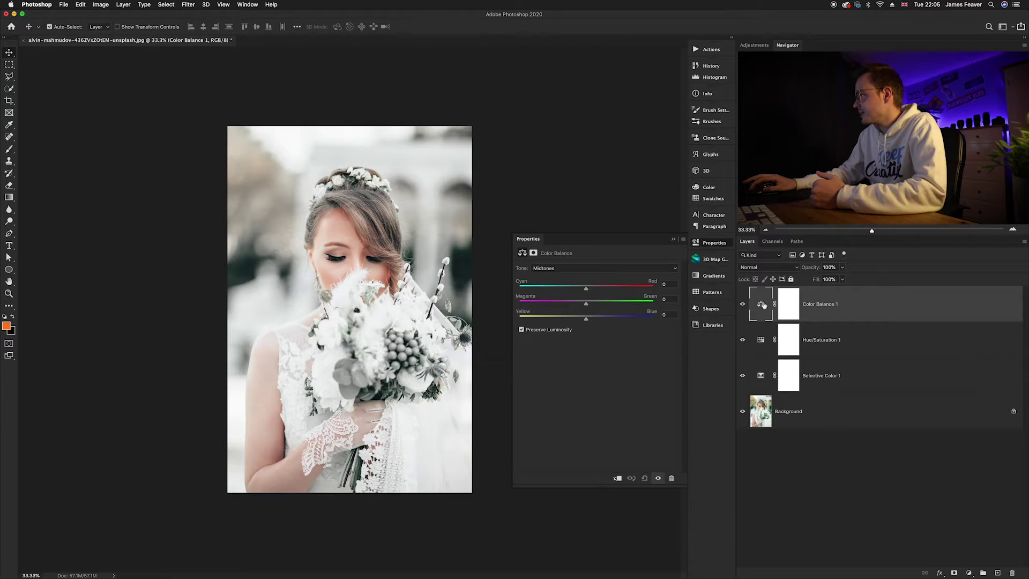
click(599, 269)
click(599, 270)
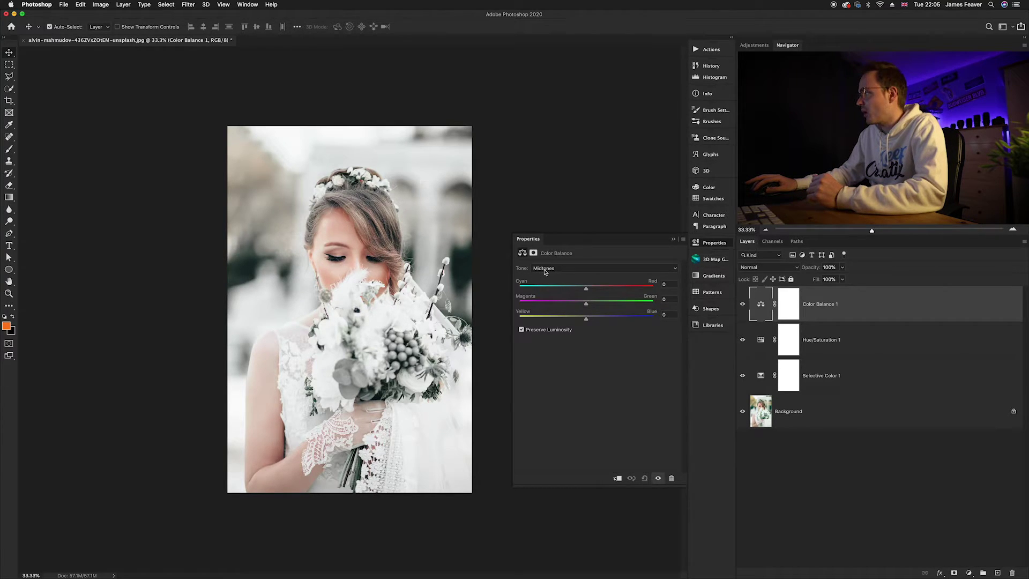
Step: Set the Color Balance Shadows to +5 on Cyan–Red and -5 on Yellow–Blue
click(545, 271)
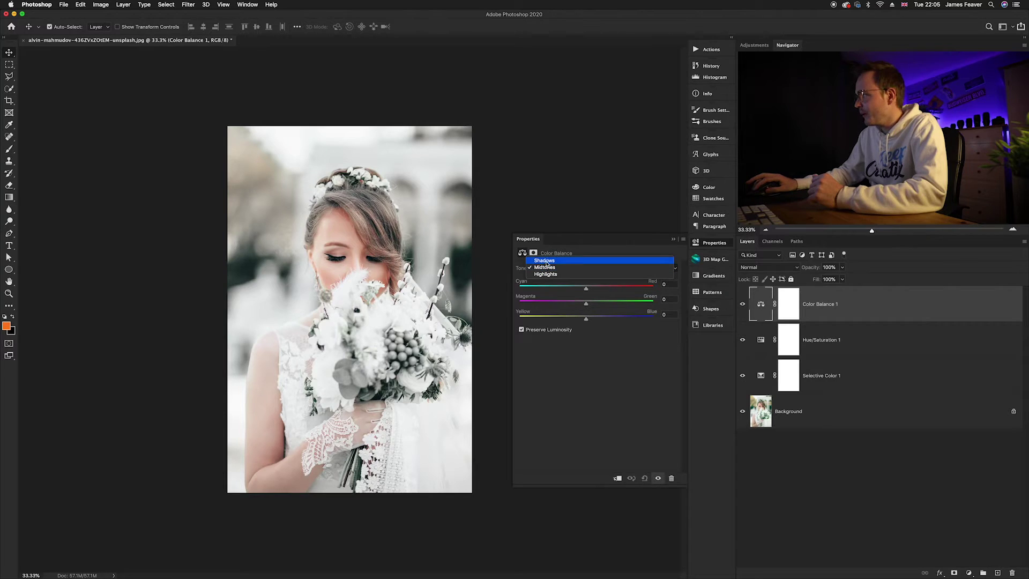
click(544, 260)
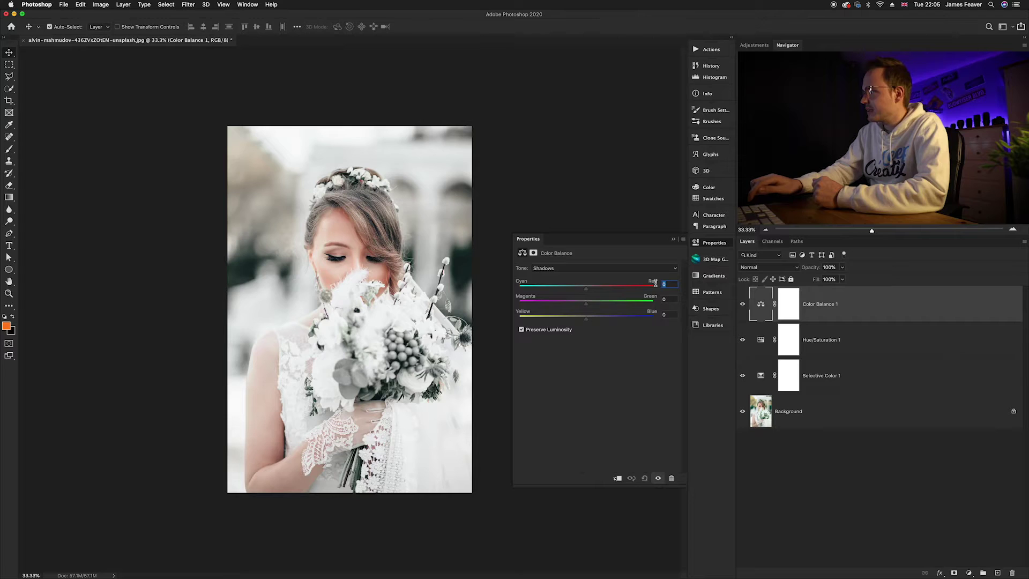
text(5)
key(Return)
click(665, 315)
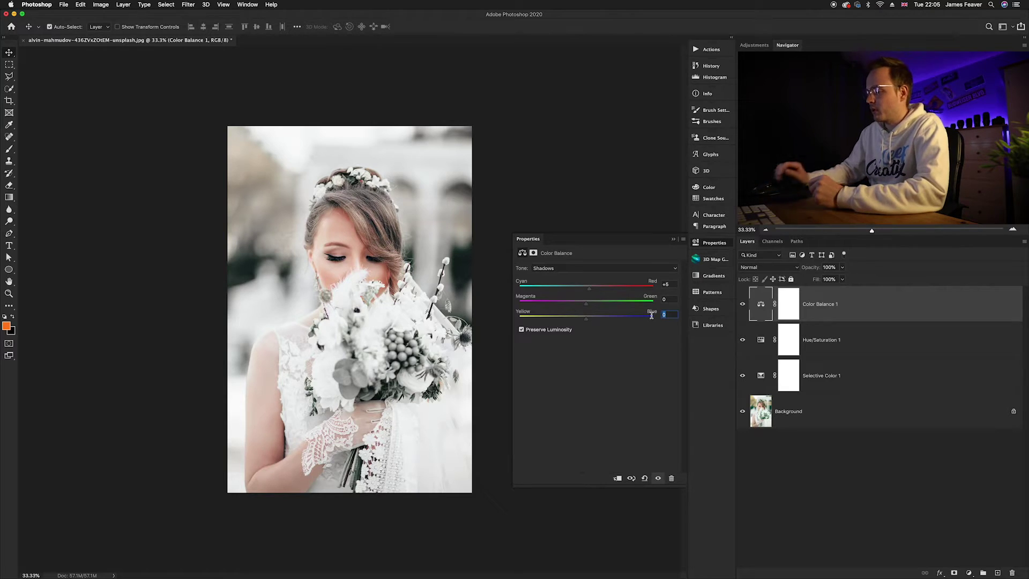
text(-5)
key(Return)
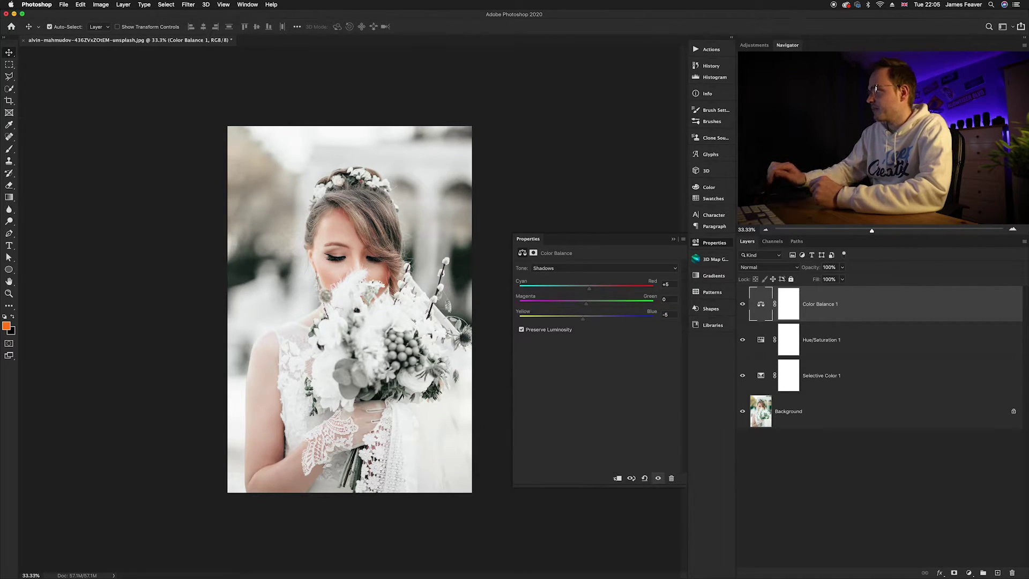
Step: Set the Color Balance Highlights to +5 on Cyan–Red and -10 on Yellow–Blue
click(594, 273)
click(594, 273)
click(549, 272)
click(549, 271)
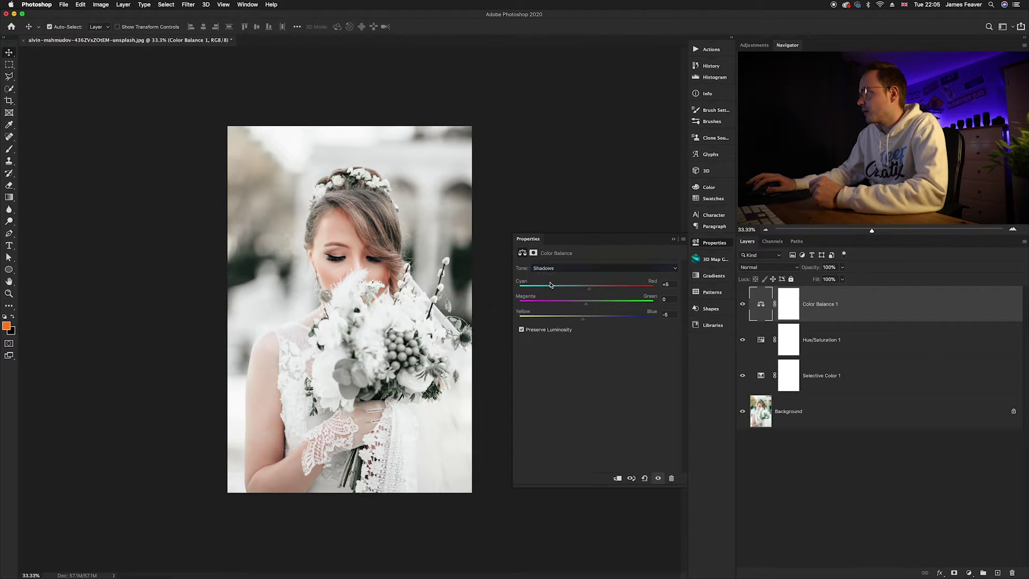
click(553, 283)
click(553, 282)
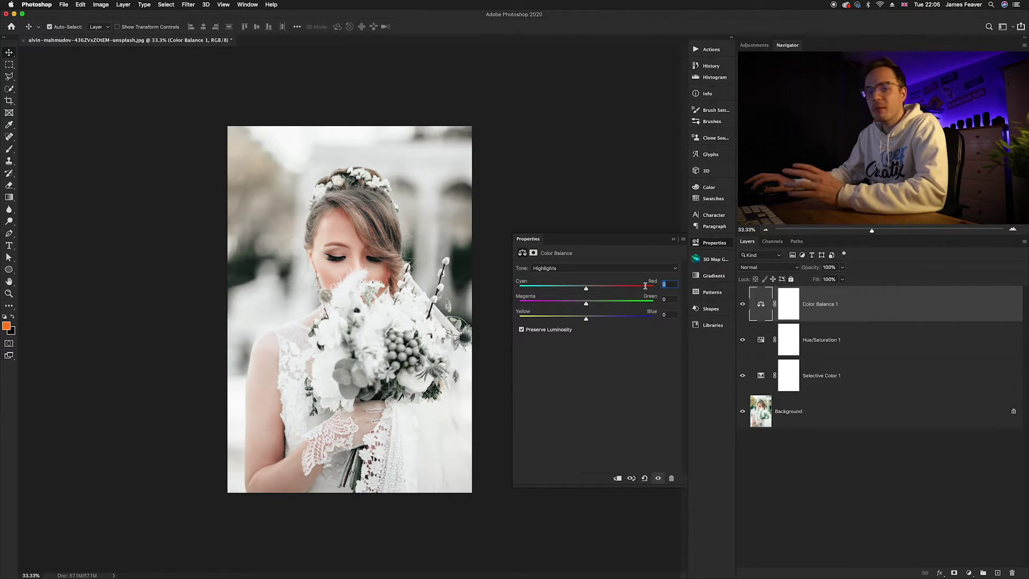
text(5)
key(Return)
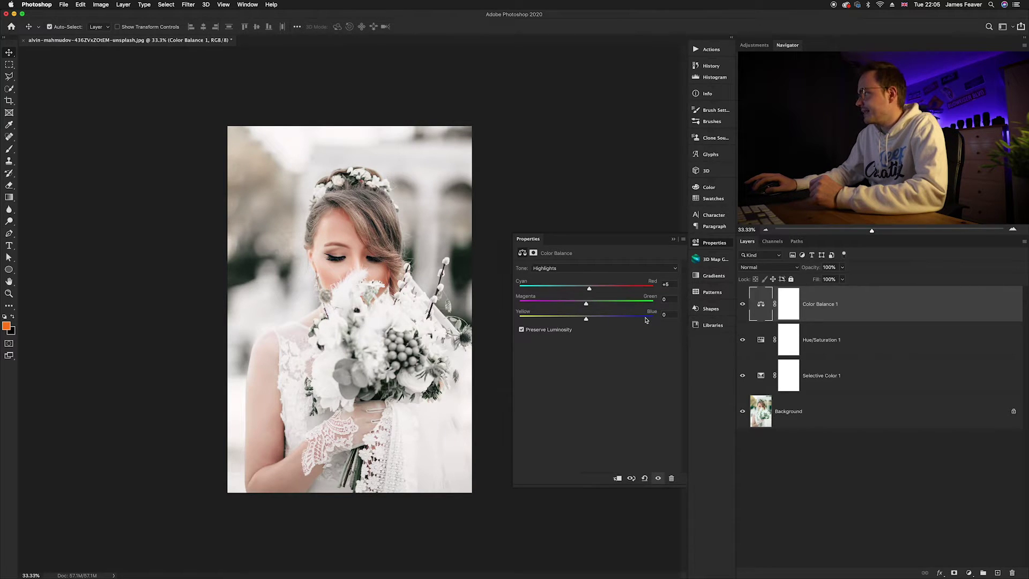
click(665, 315)
text(-)
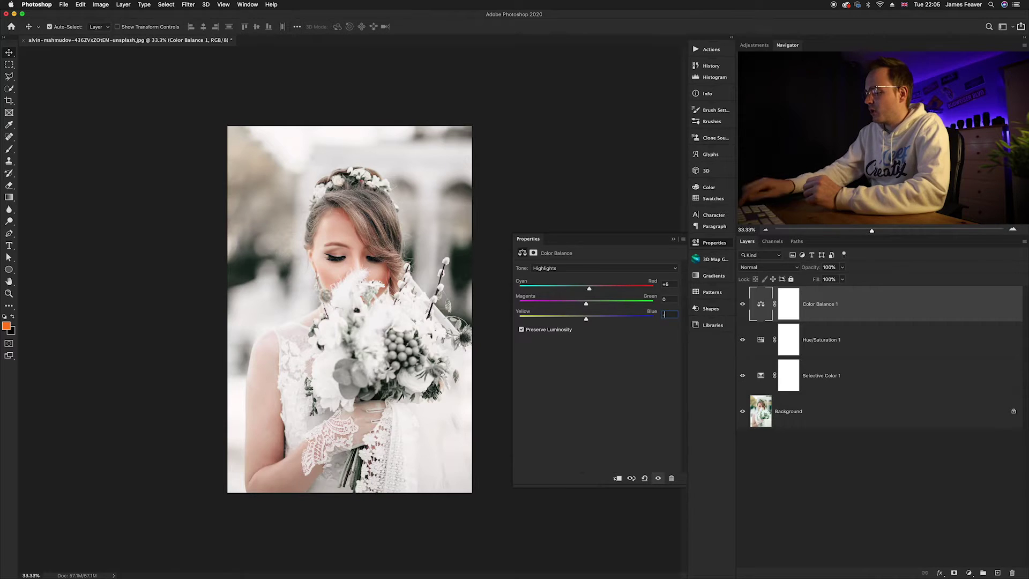
text(10)
key(Return)
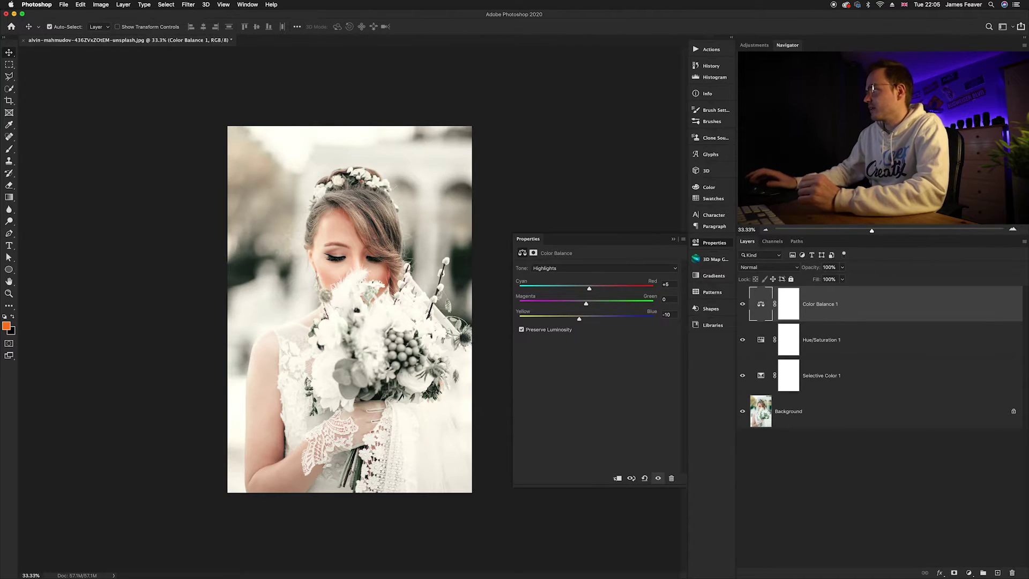
Step: Collapse the adjustment settings and compare the portrait with and without the Color Balance layer
click(714, 242)
click(743, 304)
click(742, 304)
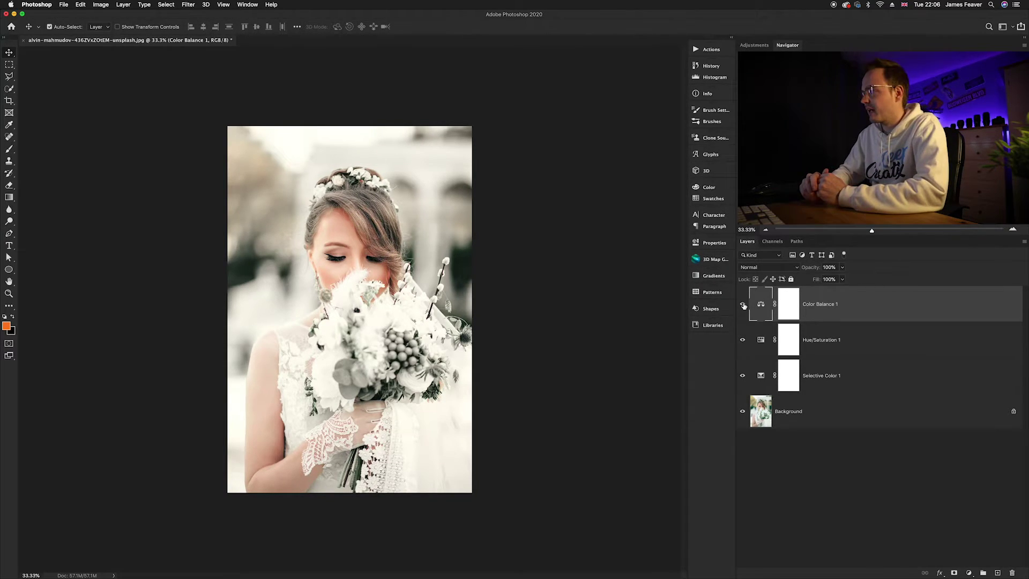
Step: Add a Color Lookup adjustment layer above the Color Balance layer using the DropBlues.3DL 3D LUT, and collapse its settings
click(848, 471)
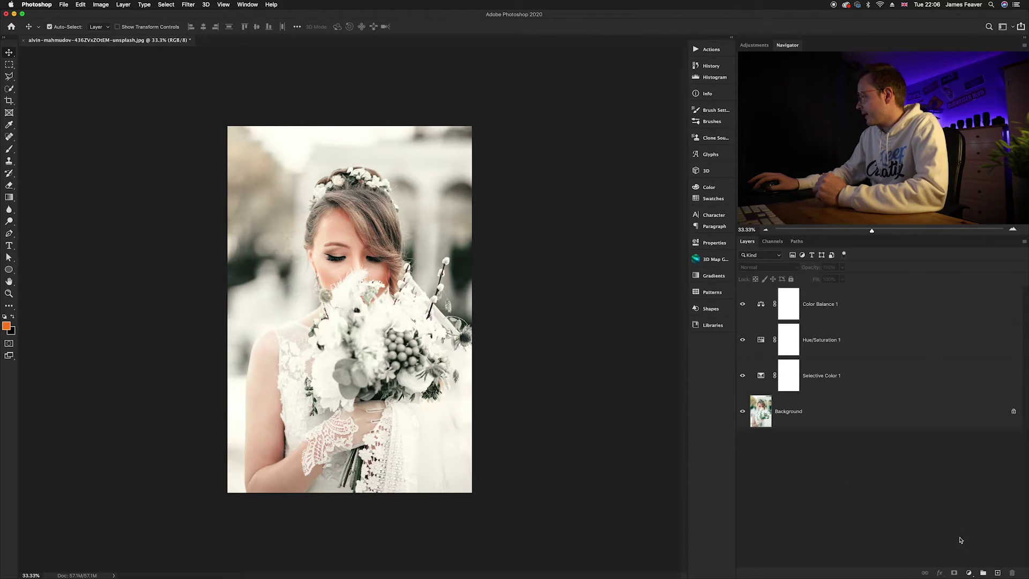
click(970, 572)
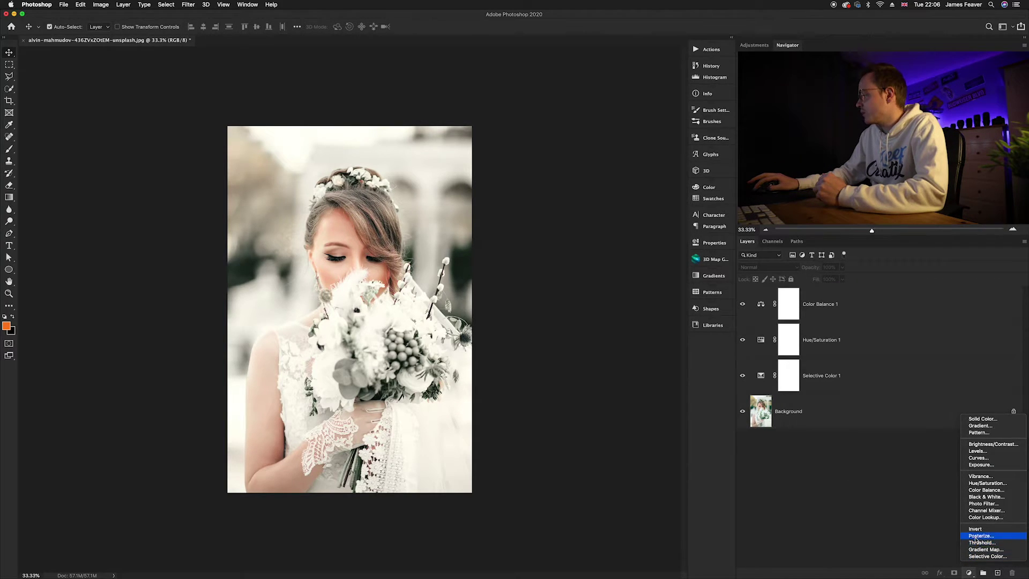
click(985, 518)
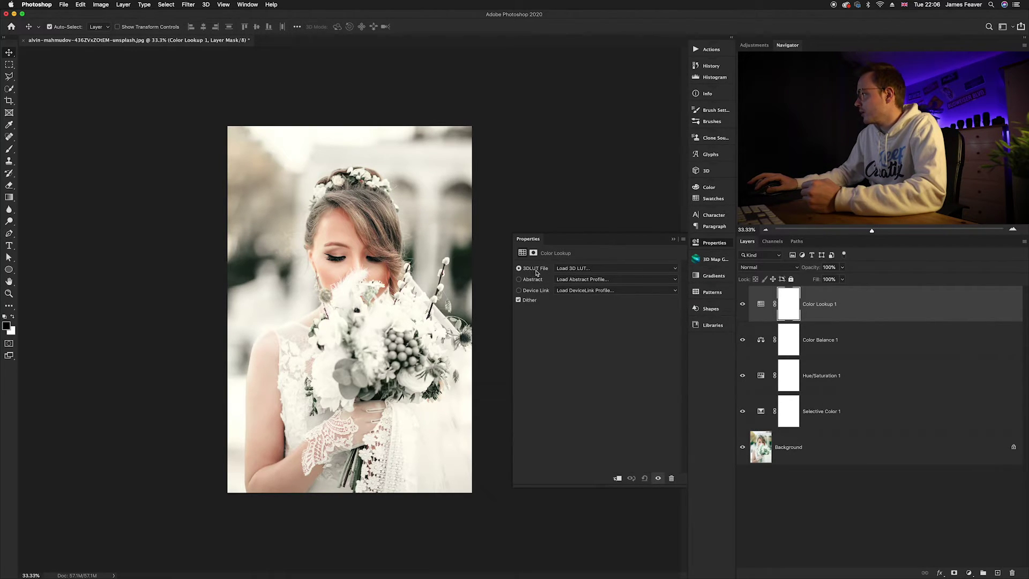
click(566, 268)
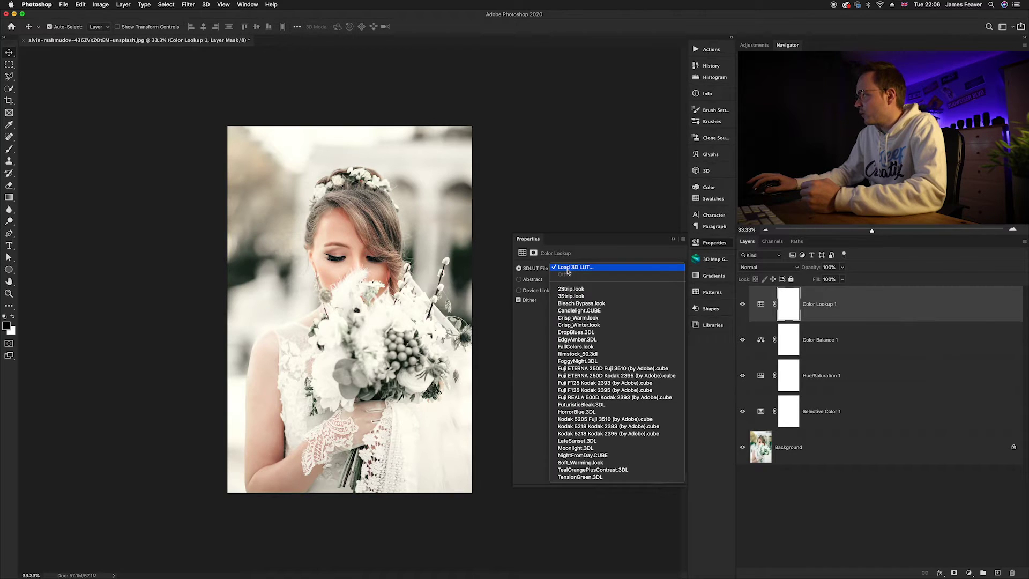
click(574, 333)
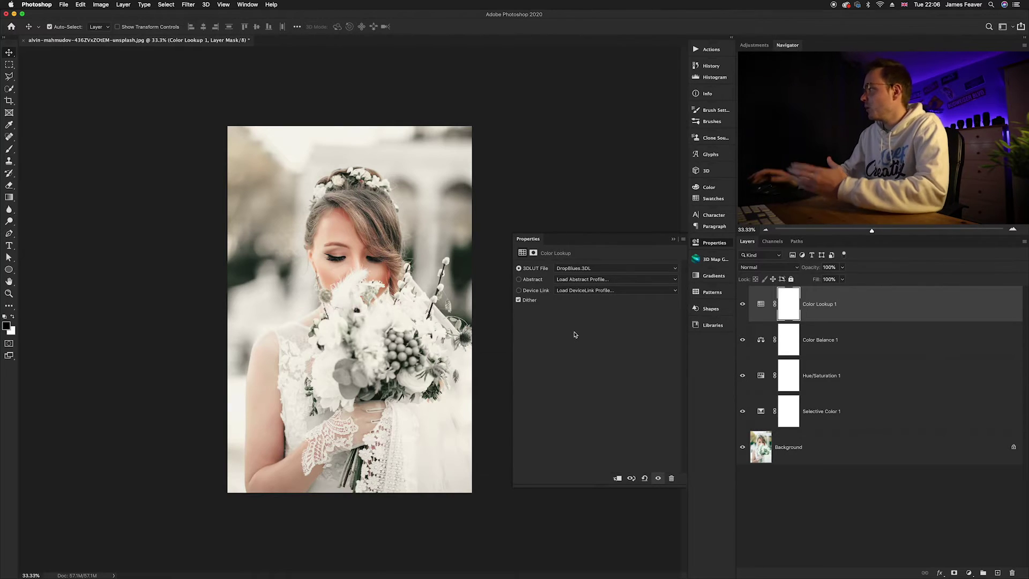
click(710, 245)
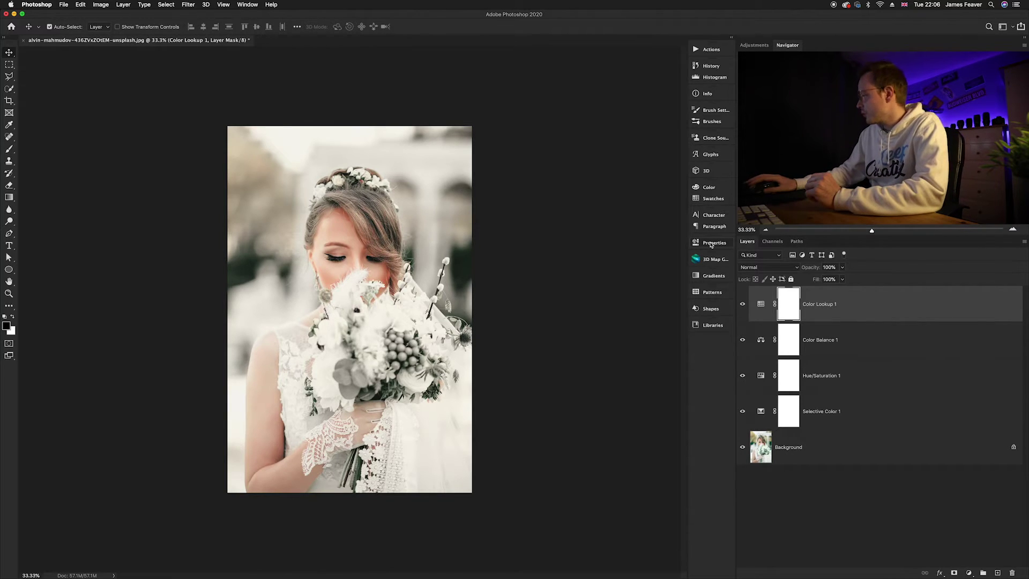
Step: Add a Photo Filter adjustment layer above the Color Lookup layer, trying the Red filter before choosing Orange
click(970, 573)
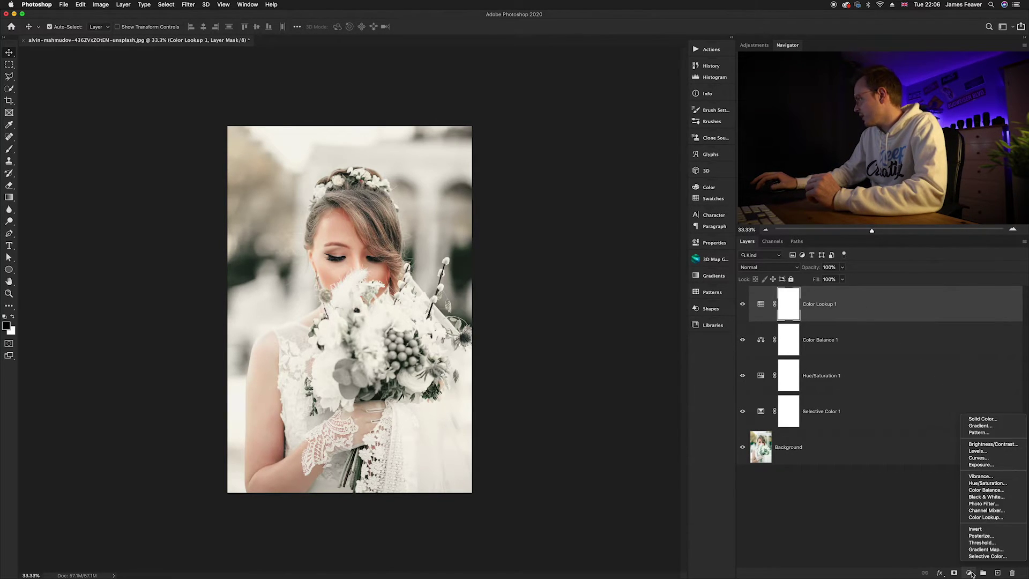
click(976, 504)
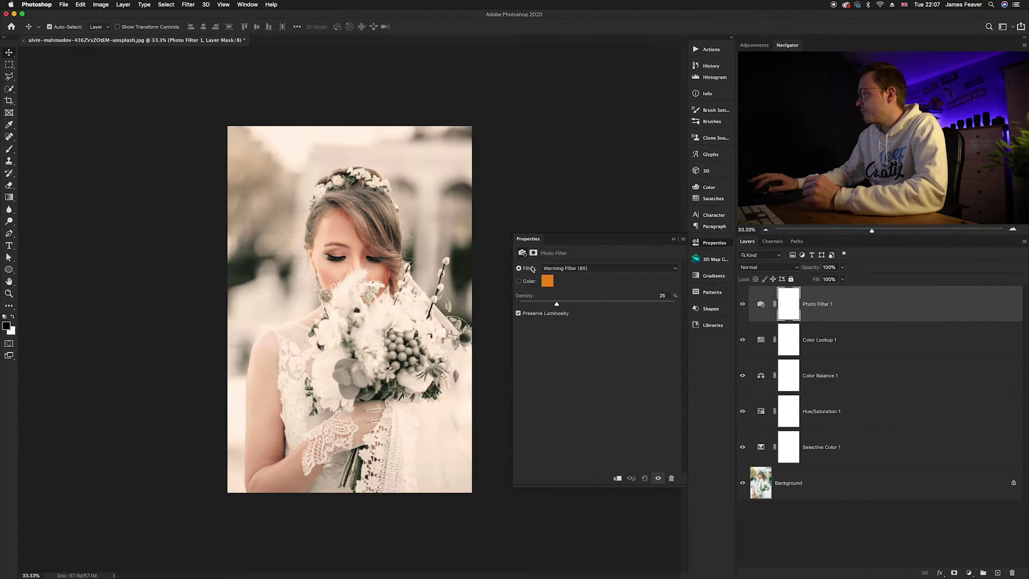
click(553, 269)
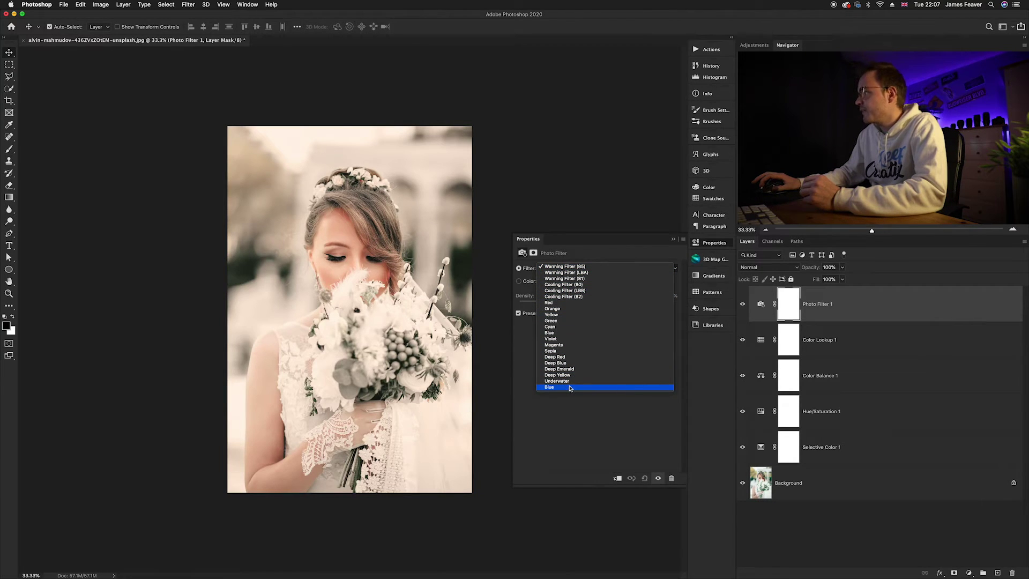
click(570, 303)
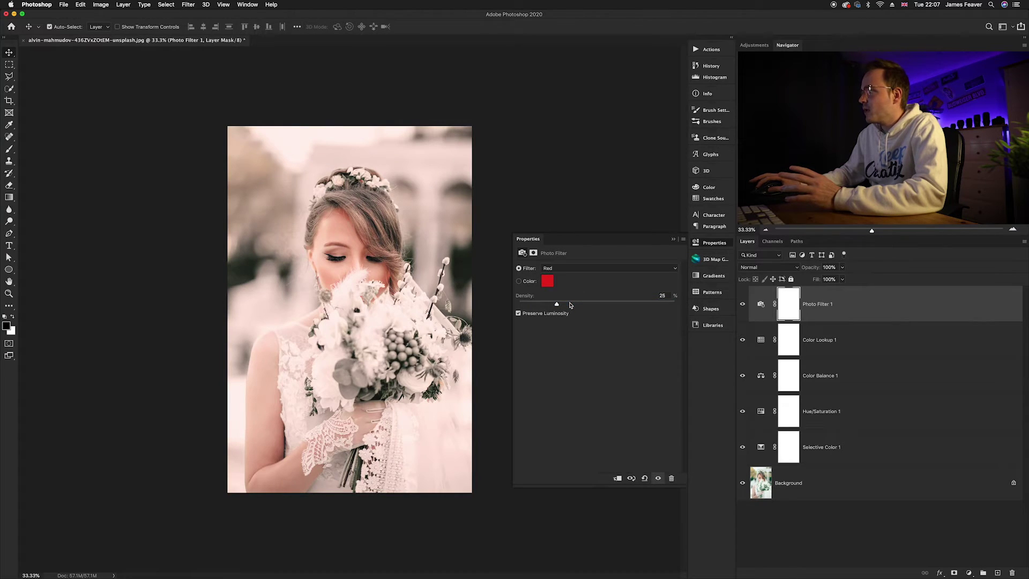
click(560, 268)
click(557, 274)
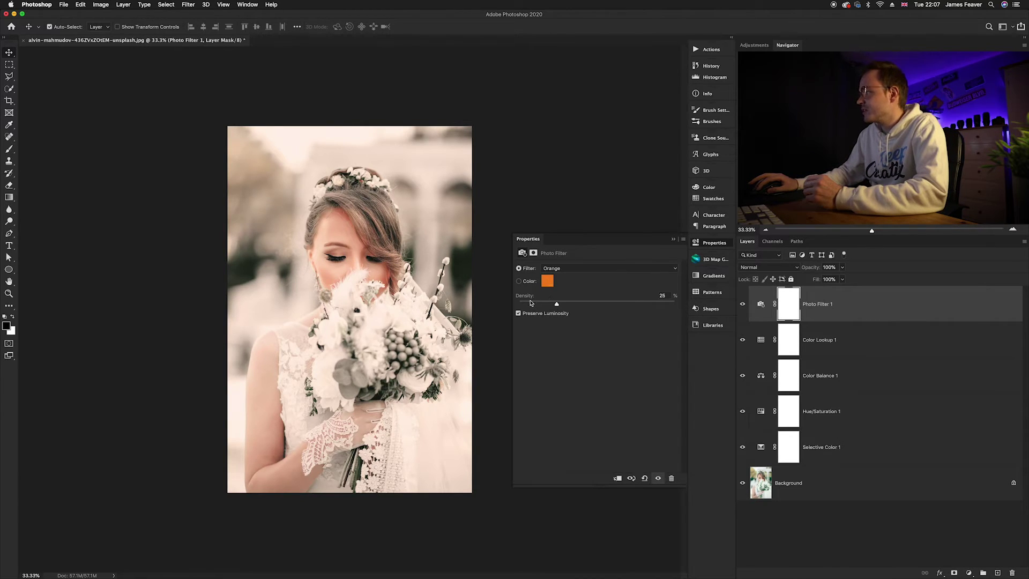
Step: Set the density of the orange Photo Filter to 15%
click(662, 296)
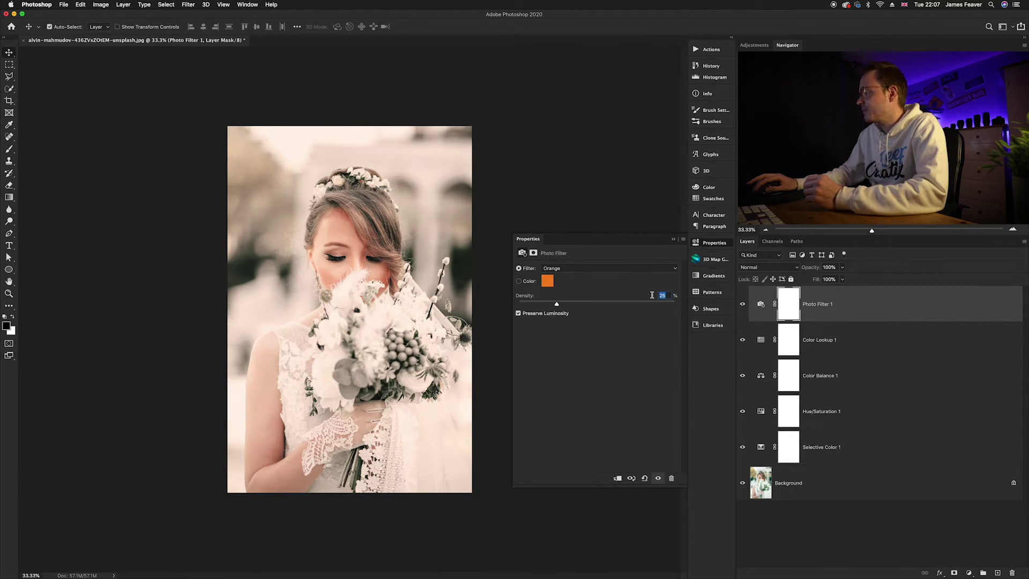
text(15)
key(Return)
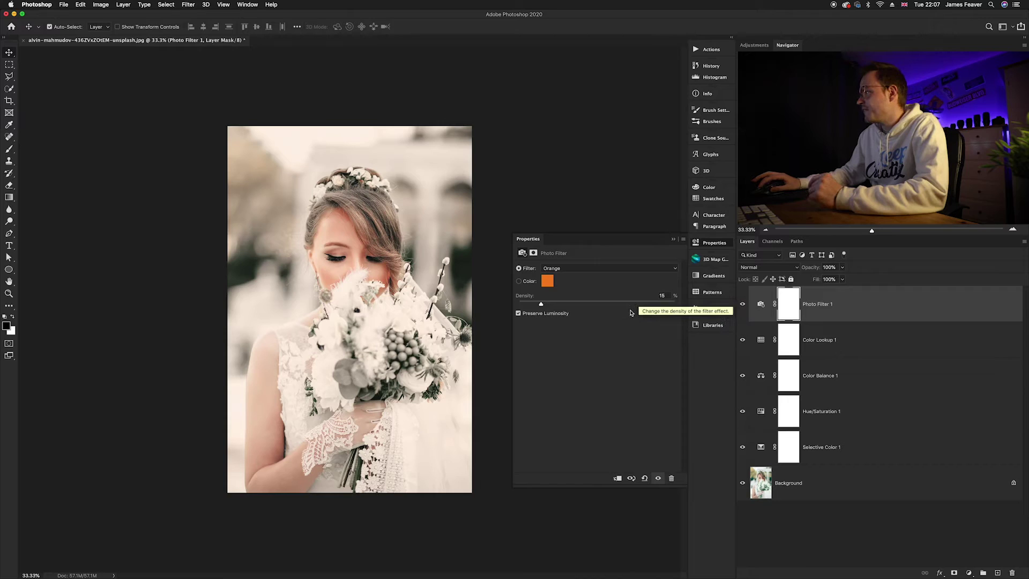
Step: Compare the portrait with and without the Photo Filter layer and collapse the adjustment settings
click(743, 307)
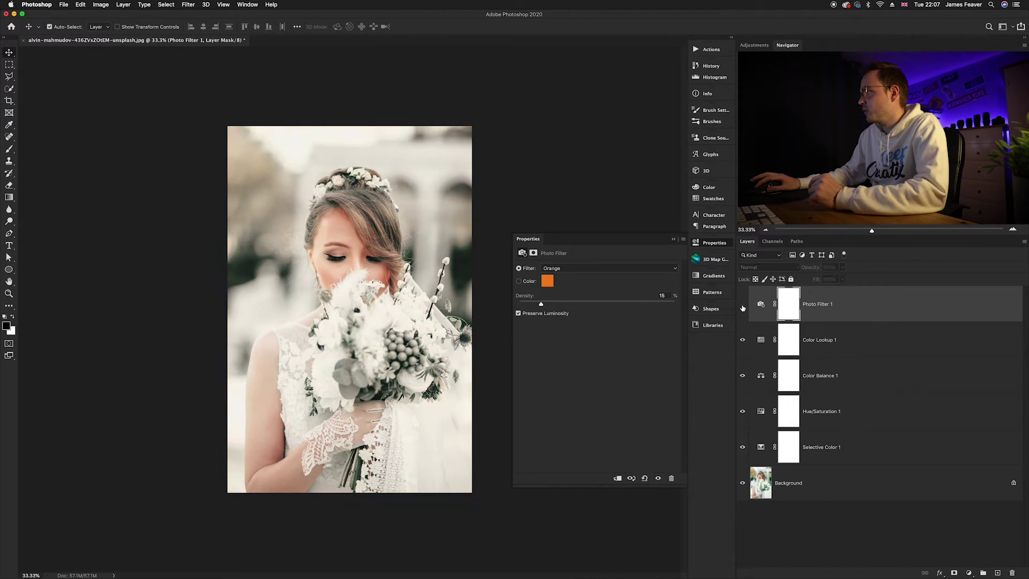
click(743, 307)
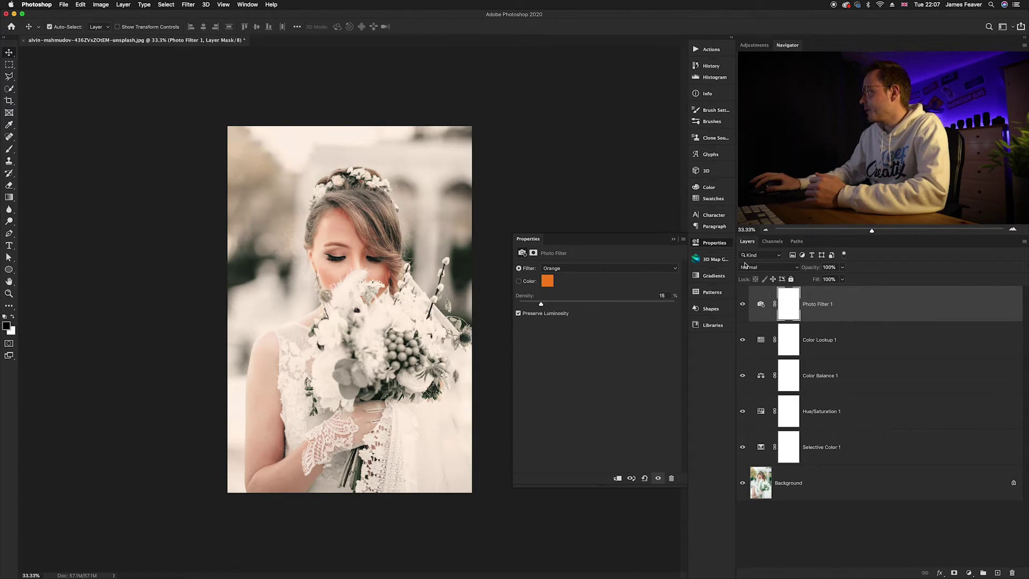
click(718, 247)
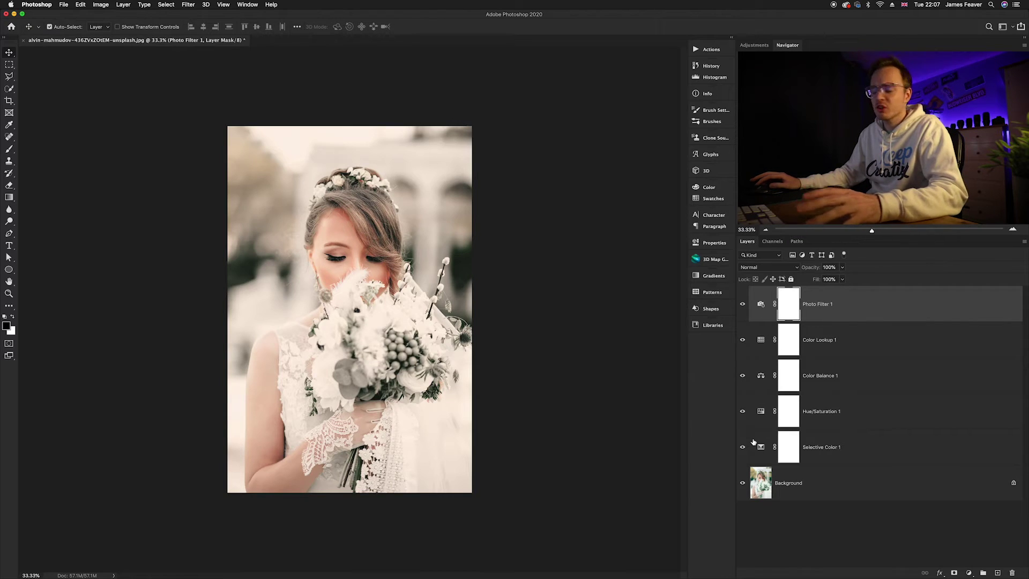
Step: Group all the adjustment layers from Photo Filter down to Selective Color and name the group Edits
click(761, 307)
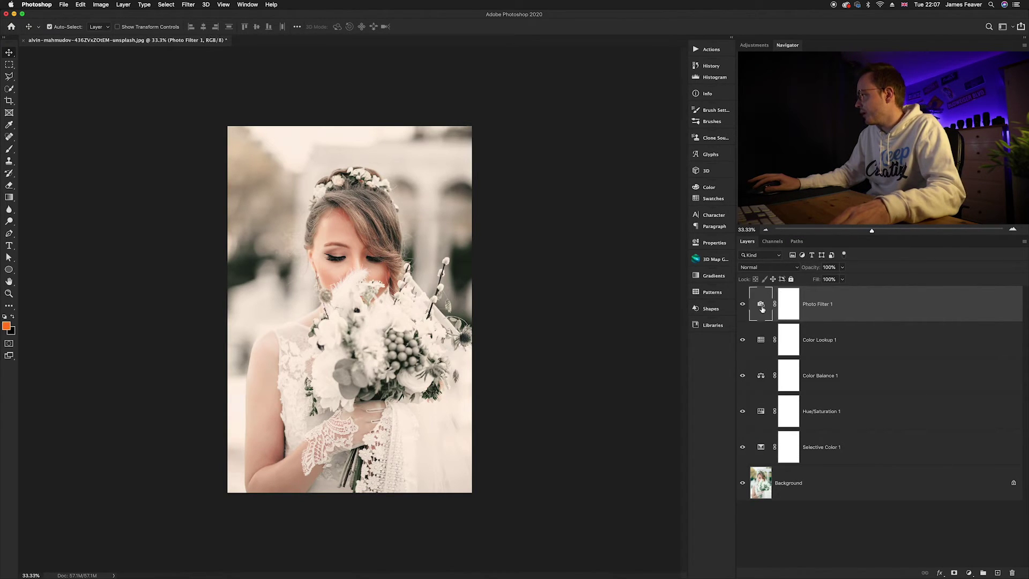
shift+click(761, 455)
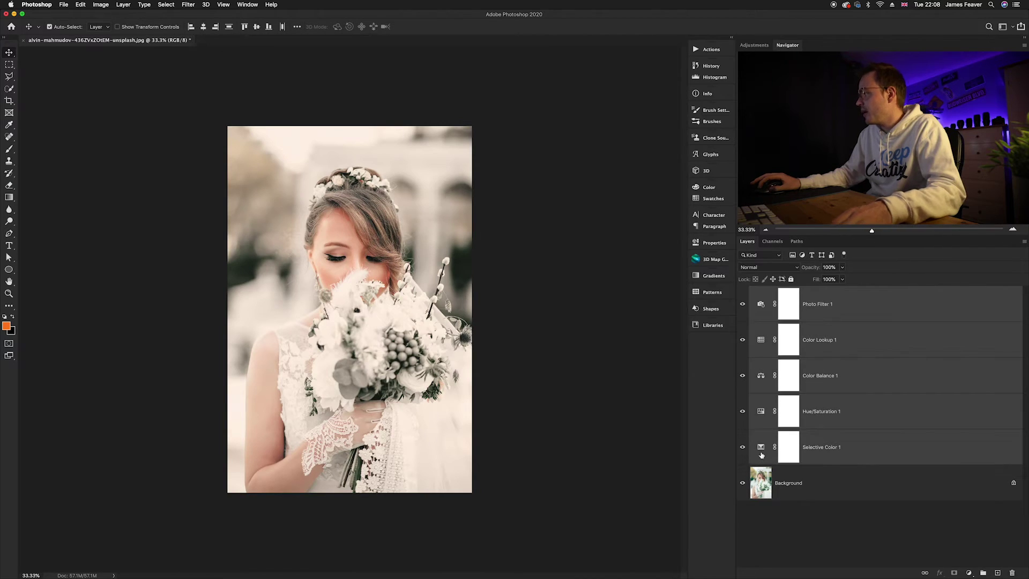
key(super)
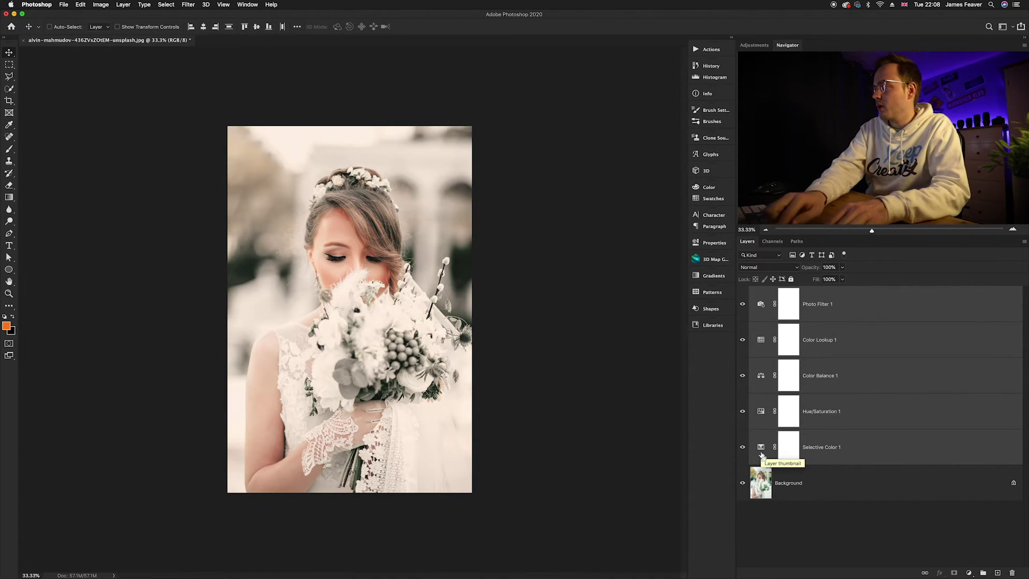
key(super+g)
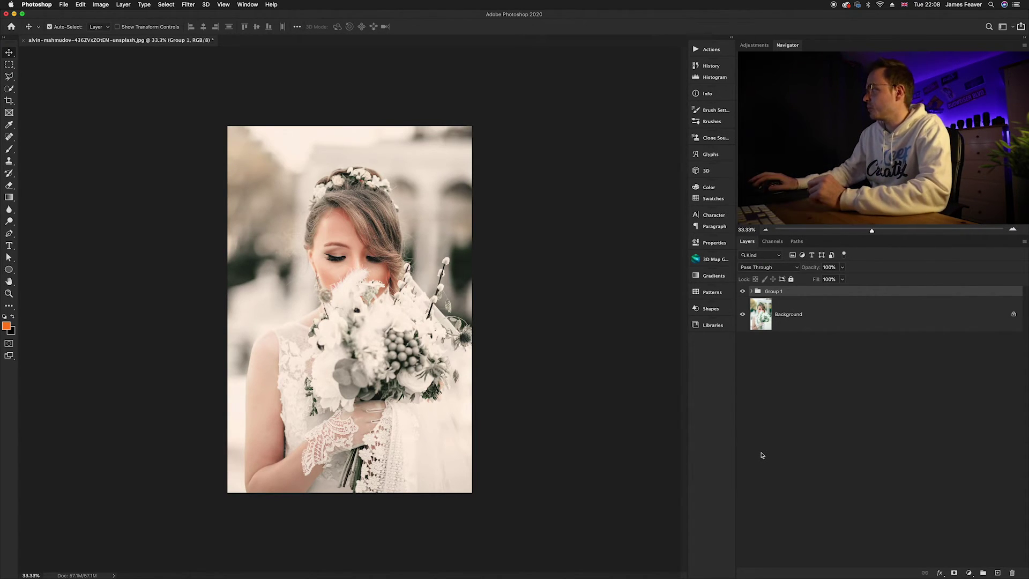
double_click(775, 291)
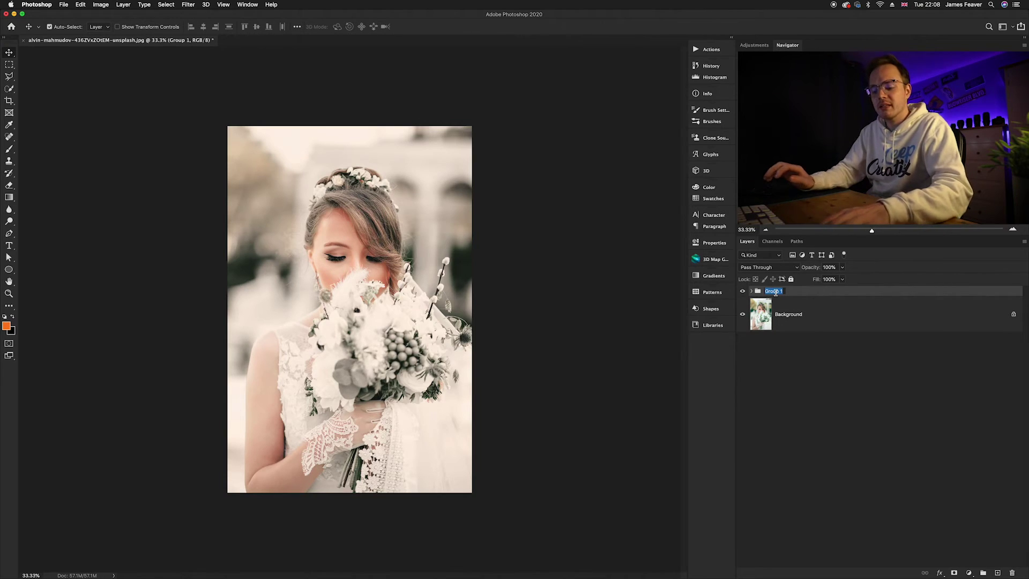
key(BackSpace)
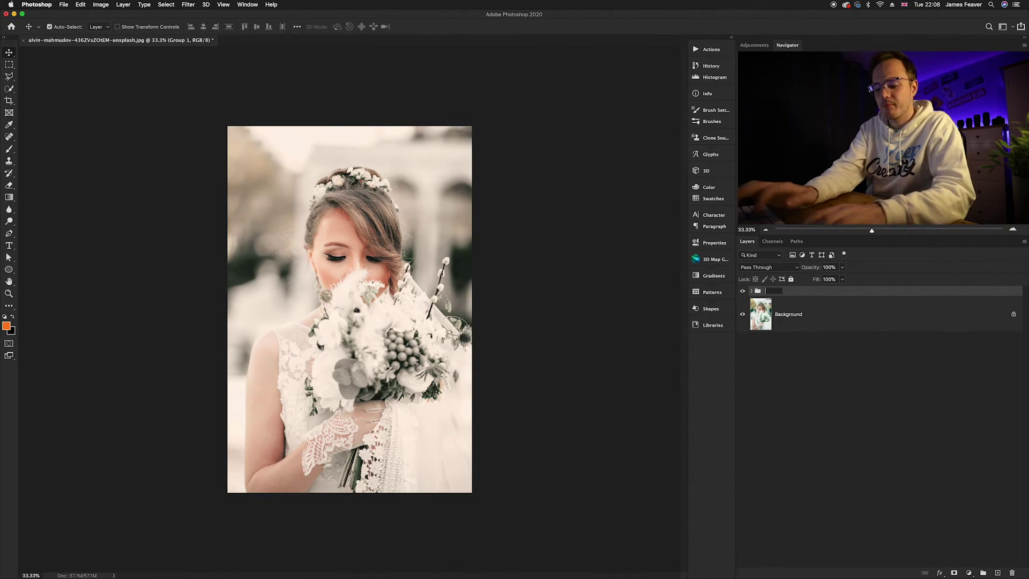
text(Edits)
key(Return)
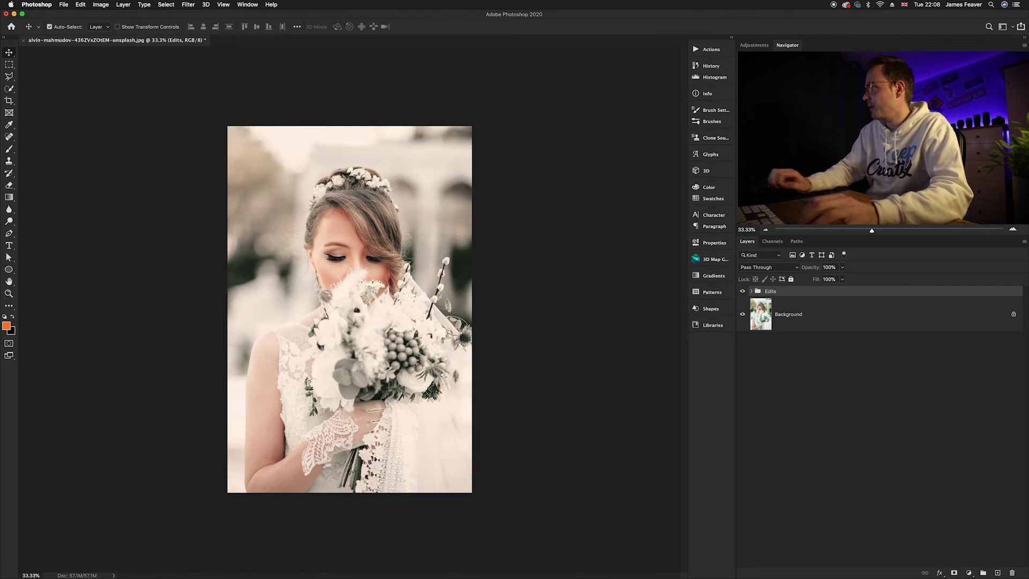
Step: Hide and show the Edits group to compare the portrait before and after the grading
click(742, 292)
click(744, 293)
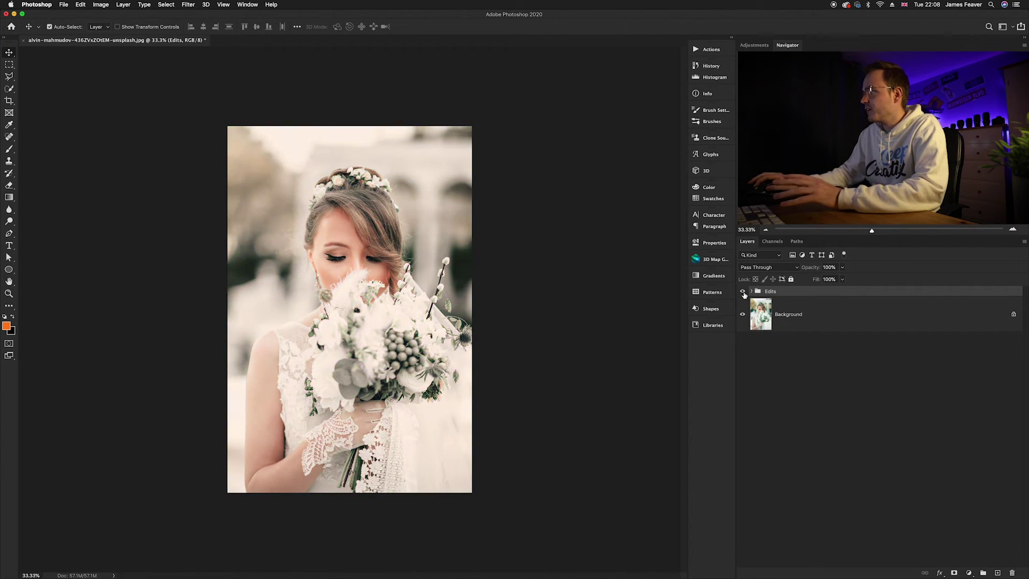